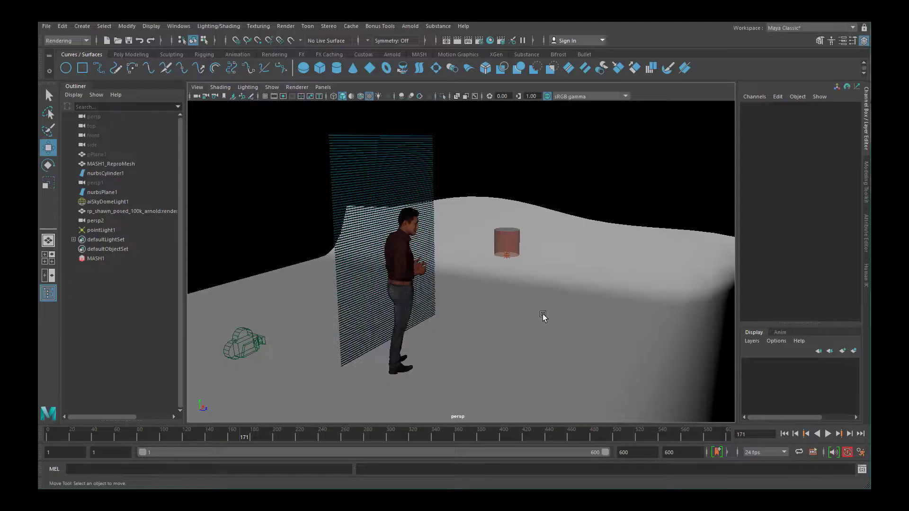
Step: Examine the finished scene's slatted blinds, standing man, light and camera from several angles, and review the available Arnold light types
{"action": "left_click_drag", "start_coordinate": [534, 345], "coordinate": [548, 381], "text": "alt"}
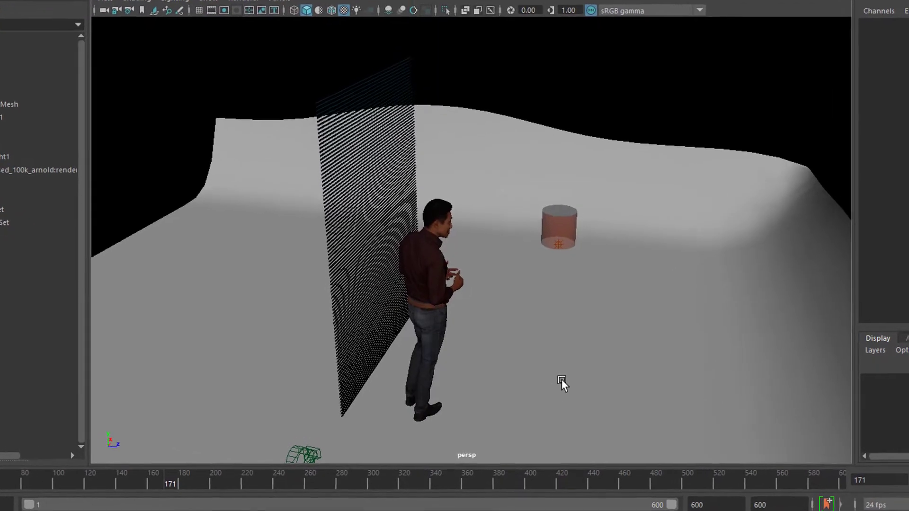
{"action": "left_click_drag", "start_coordinate": [562, 379], "coordinate": [644, 379], "text": "alt"}
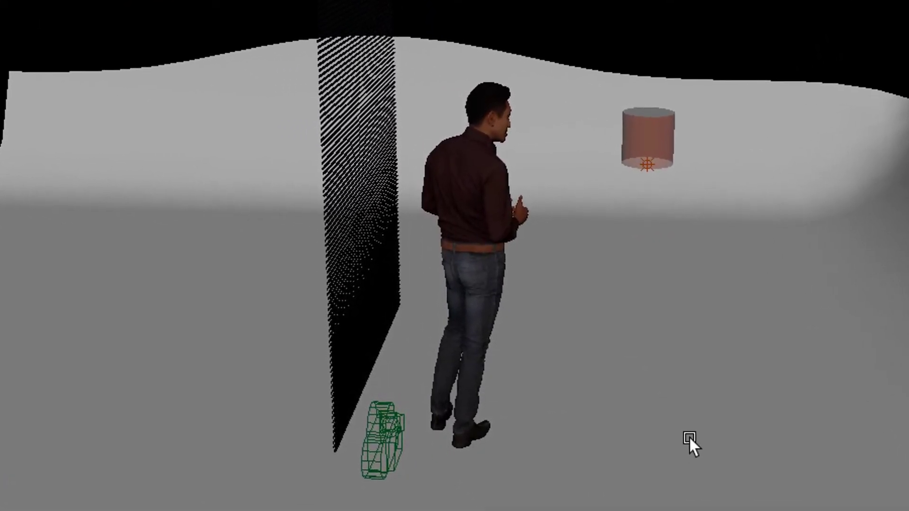
{"action": "left_click_drag", "start_coordinate": [811, 396], "coordinate": [676, 308], "text": "alt"}
{"action": "right_click_drag", "start_coordinate": [676, 309], "coordinate": [818, 306], "text": "alt"}
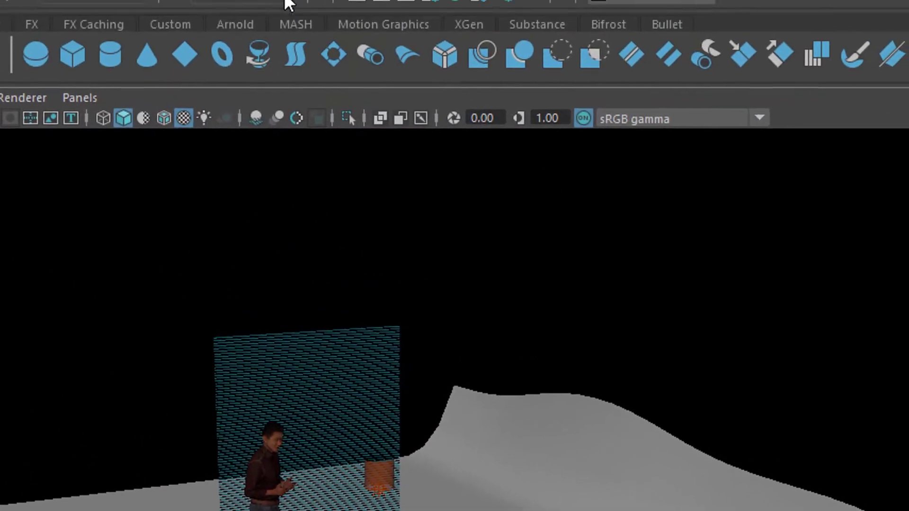
{"action": "left_click", "coordinate": [261, 10]}
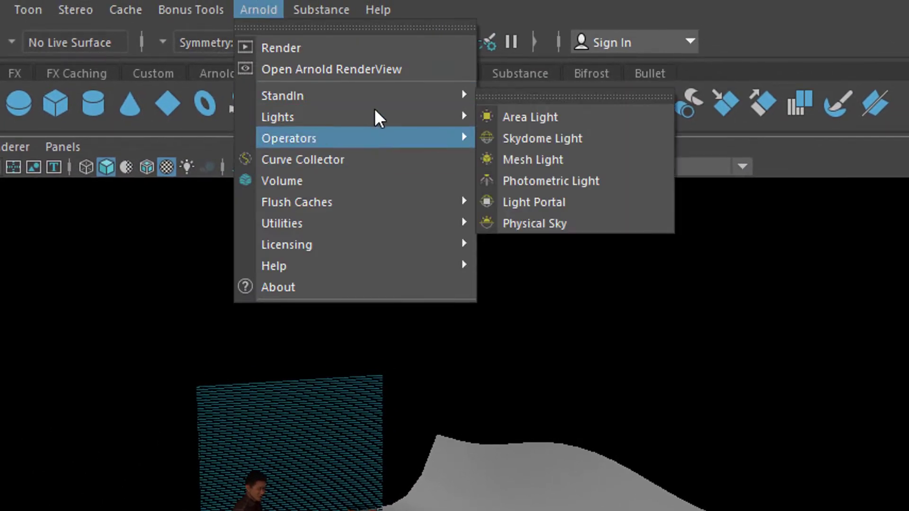
{"action": "mouse_move", "coordinate": [373, 105]}
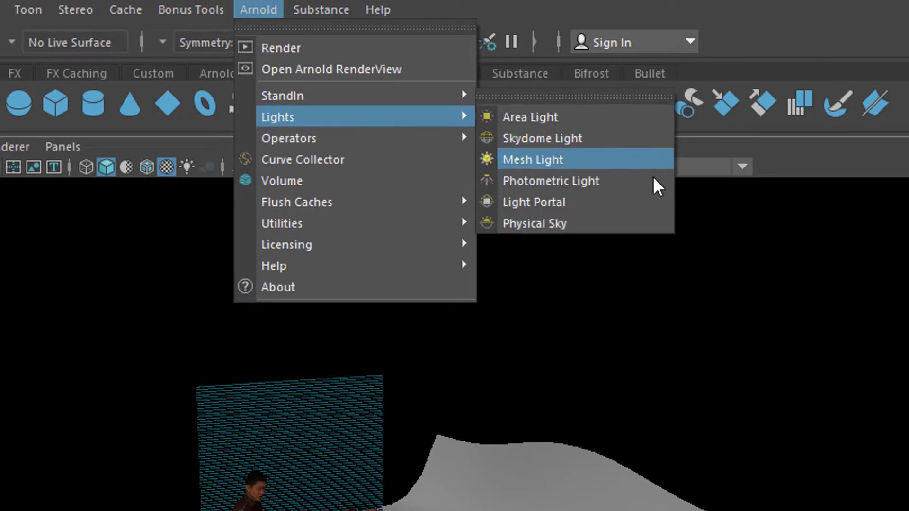
{"action": "left_click", "coordinate": [642, 227]}
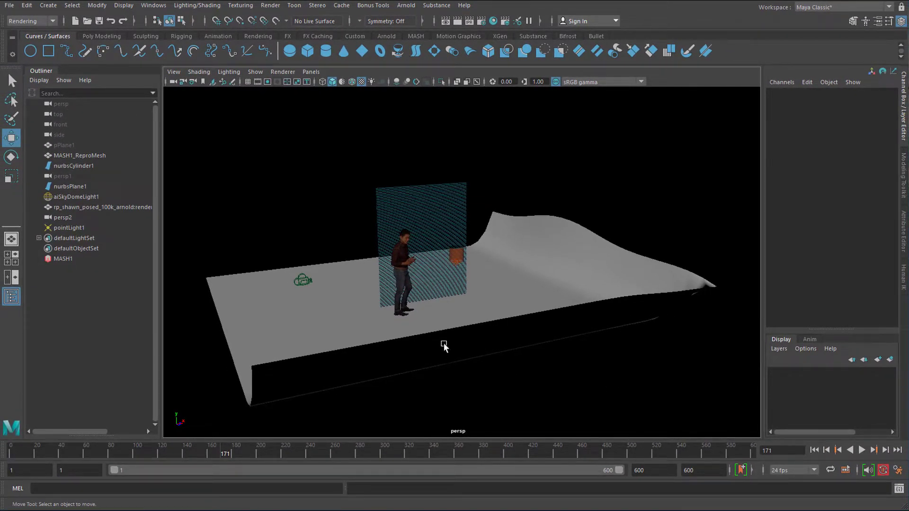
{"action": "left_click_drag", "start_coordinate": [439, 338], "coordinate": [600, 389], "text": "alt"}
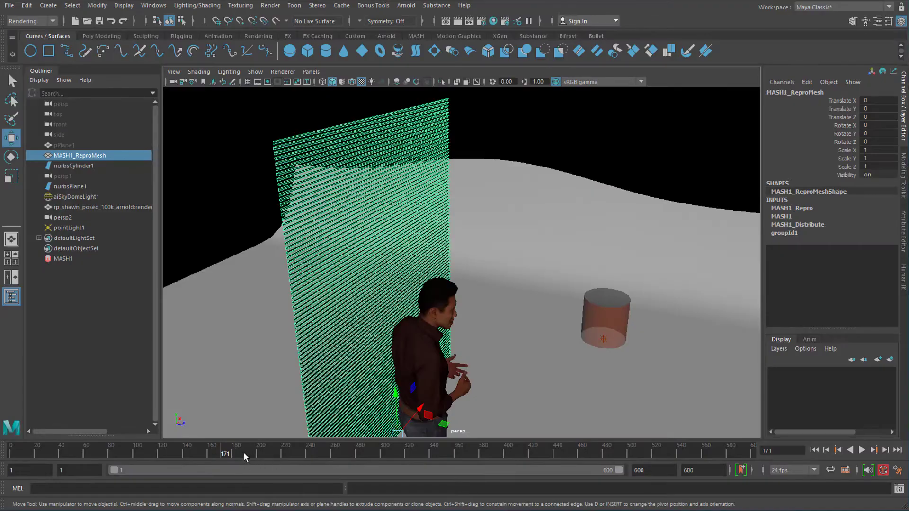
{"action": "key", "text": "alt+v"}
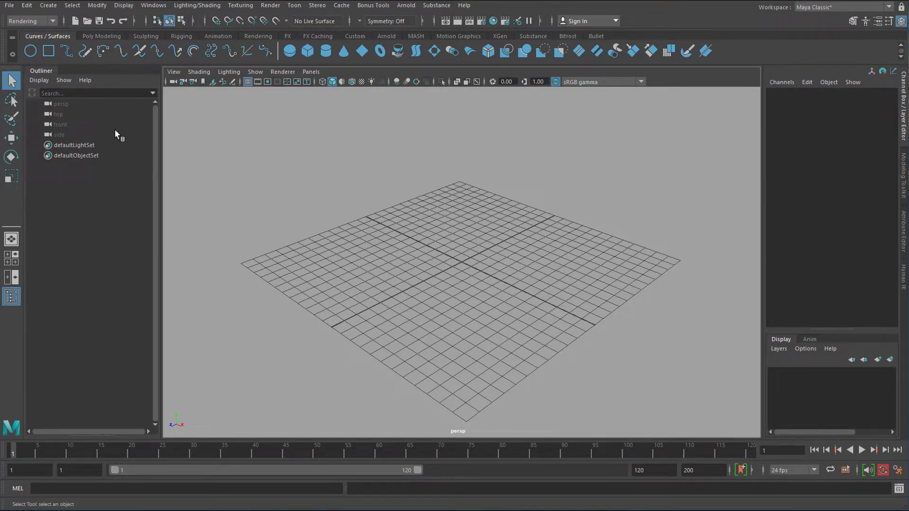
Step: Create a default NURBS circle at the origin while working in the front view, and return to the perspective view
{"action": "key", "text": "space"}
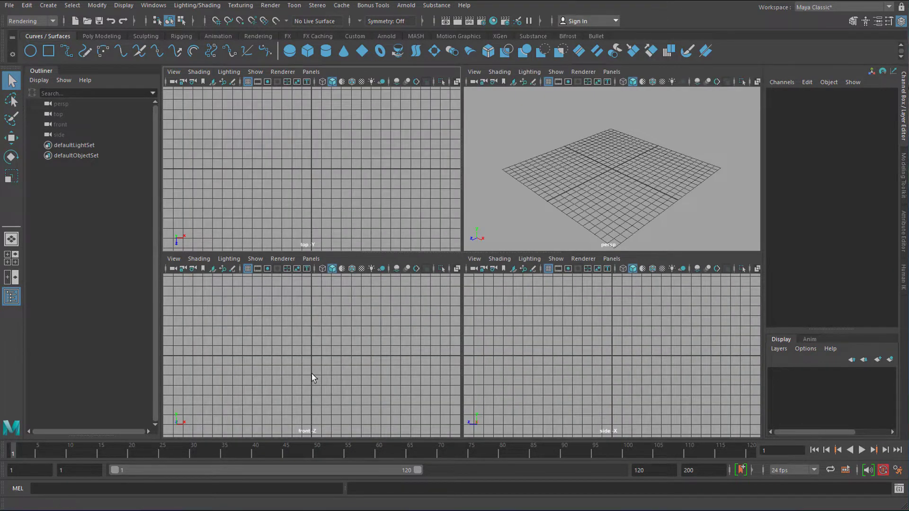
{"action": "key", "text": "space"}
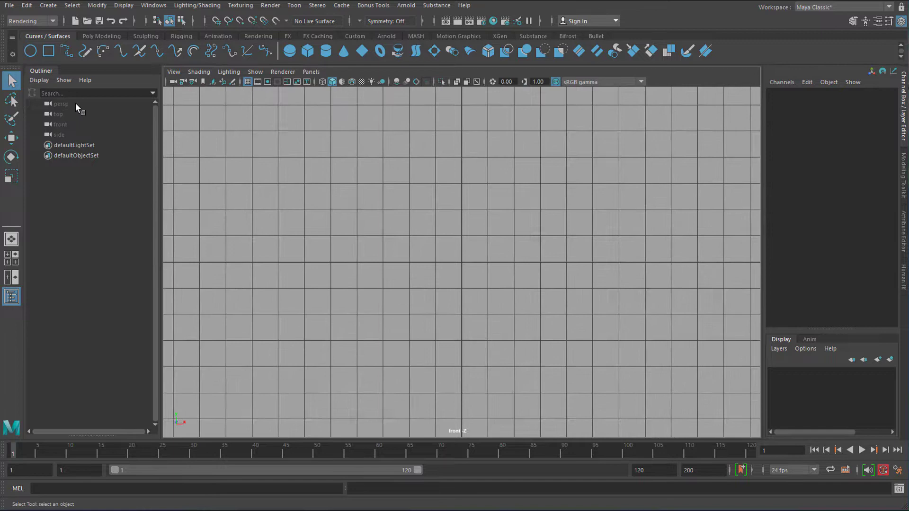
{"action": "left_click", "coordinate": [30, 50]}
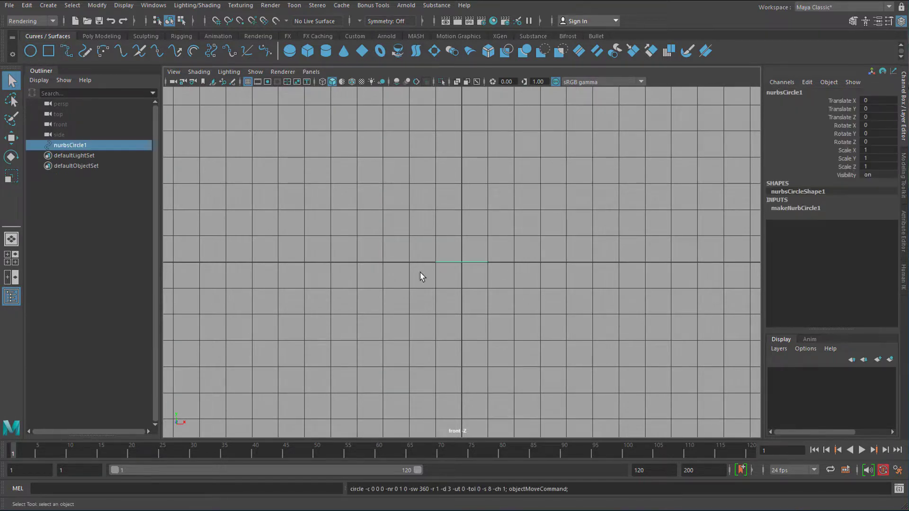
{"action": "key", "text": "space"}
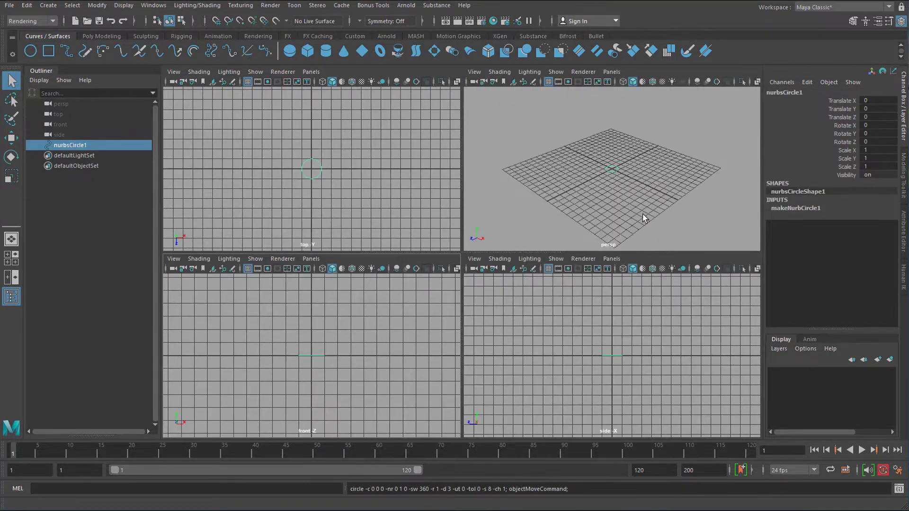
{"action": "key", "text": "space"}
Step: Move the three control vertices on one side of the circle along Z to the centre line, flattening that half
{"action": "left_click_drag", "start_coordinate": [573, 305], "coordinate": [558, 335], "text": "alt"}
{"action": "scroll", "coordinate": [558, 334], "scroll_direction": "up", "scroll_amount": 5}
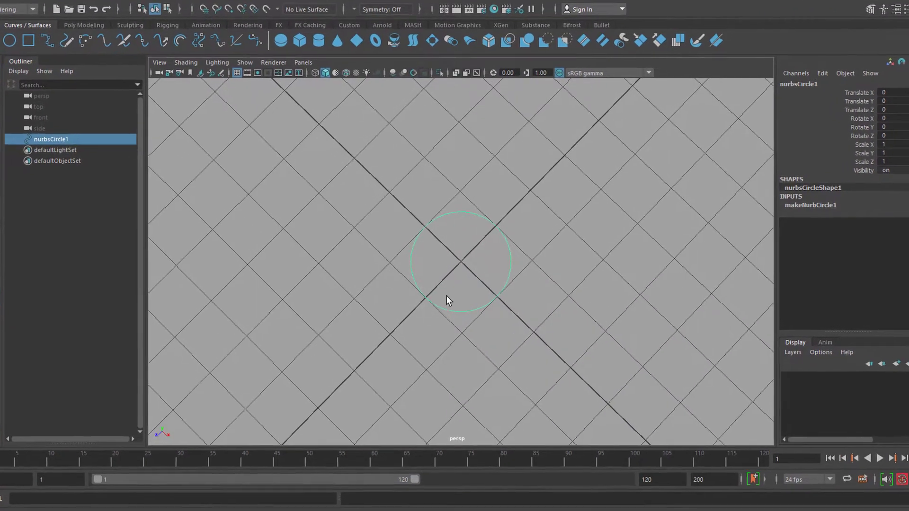
{"action": "key", "text": "F8"}
{"action": "left_click_drag", "start_coordinate": [520, 323], "coordinate": [510, 206], "text": "alt"}
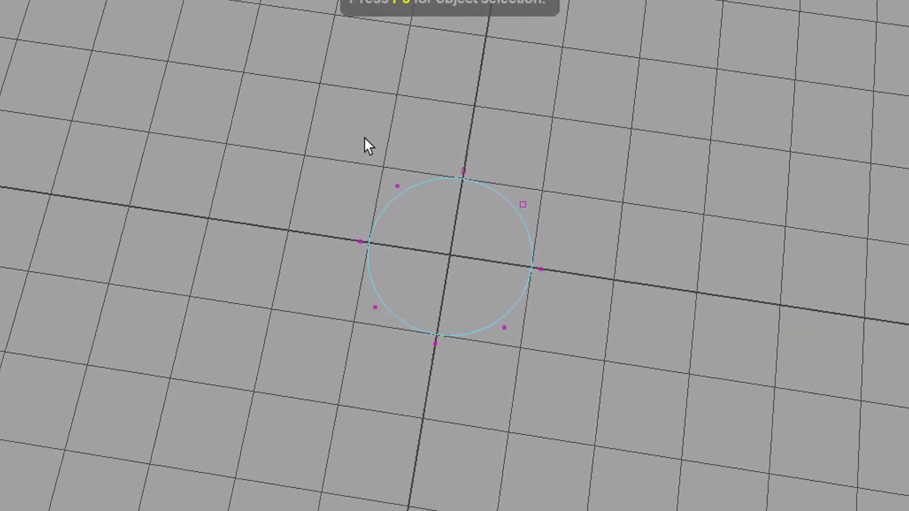
{"action": "left_click_drag", "start_coordinate": [379, 159], "coordinate": [625, 252]}
{"action": "left_click_drag", "start_coordinate": [587, 390], "coordinate": [624, 395], "text": "alt"}
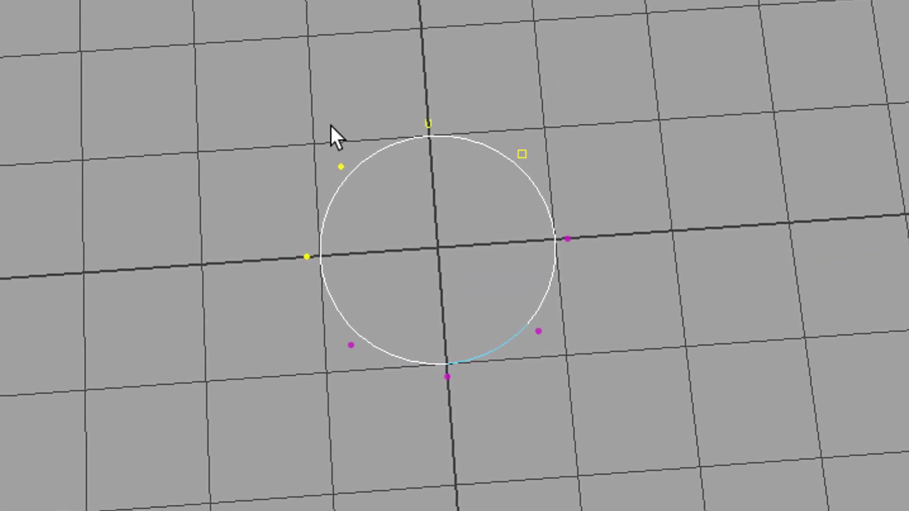
{"action": "left_click_drag", "start_coordinate": [299, 125], "coordinate": [627, 207]}
{"action": "key", "text": "w"}
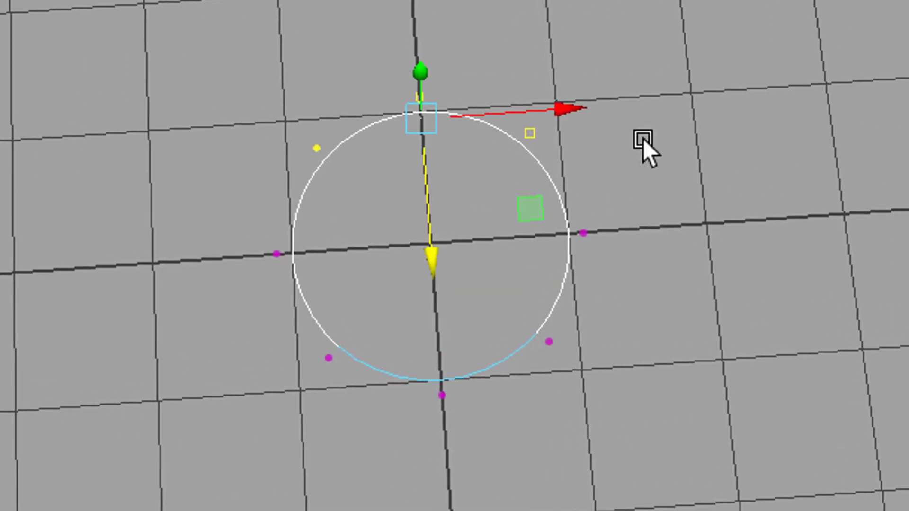
{"action": "left_click_drag", "start_coordinate": [443, 256], "coordinate": [448, 364]}
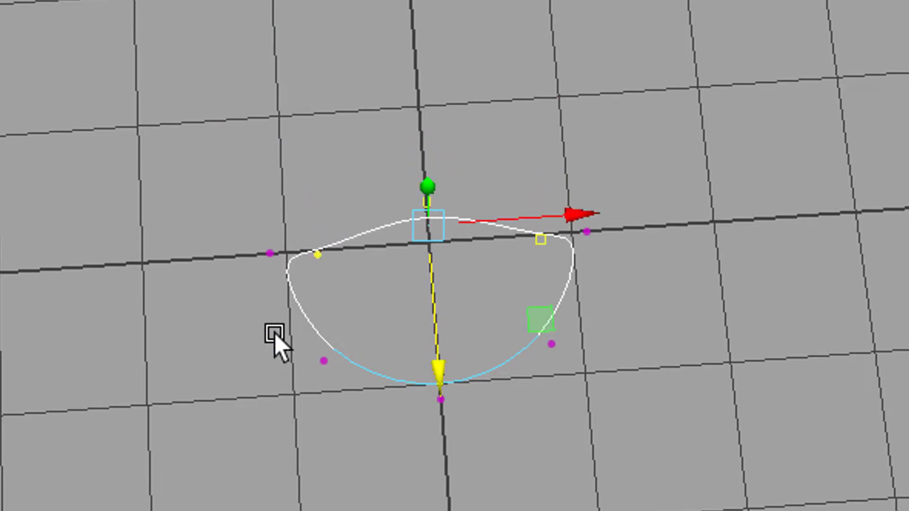
Step: Move the opposite three control vertices inward and scale the two middle vertices closer together along Z to form a thin slat profile
{"action": "left_click_drag", "start_coordinate": [275, 334], "coordinate": [610, 391]}
{"action": "left_click_drag", "start_coordinate": [453, 504], "coordinate": [465, 443]}
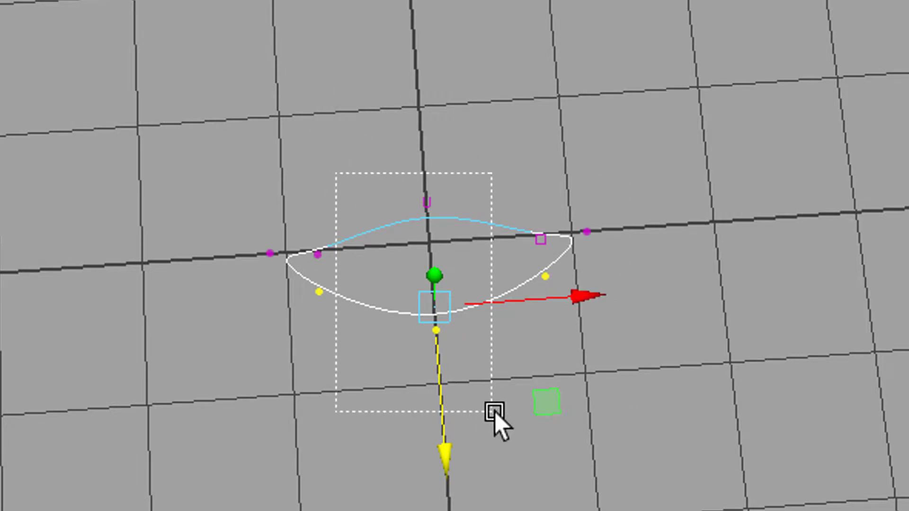
{"action": "left_click_drag", "start_coordinate": [336, 173], "coordinate": [493, 412]}
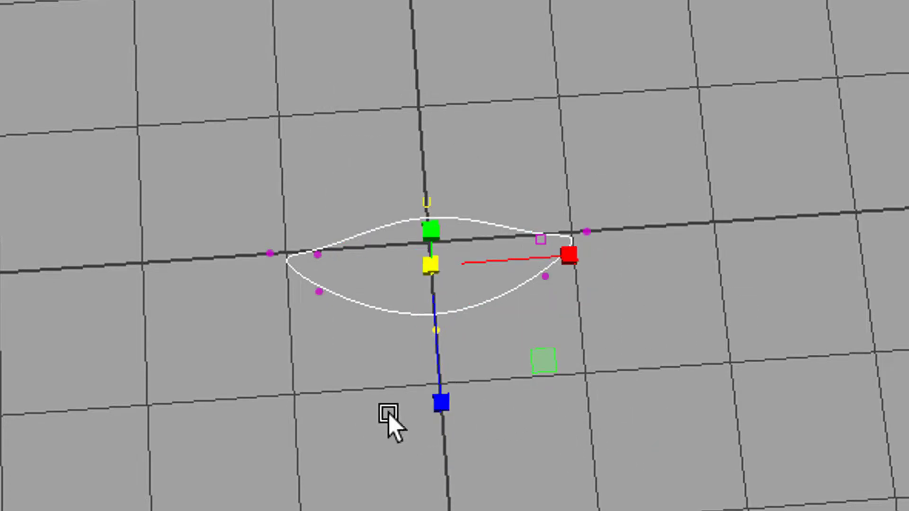
{"action": "left_click_drag", "start_coordinate": [431, 408], "coordinate": [445, 315]}
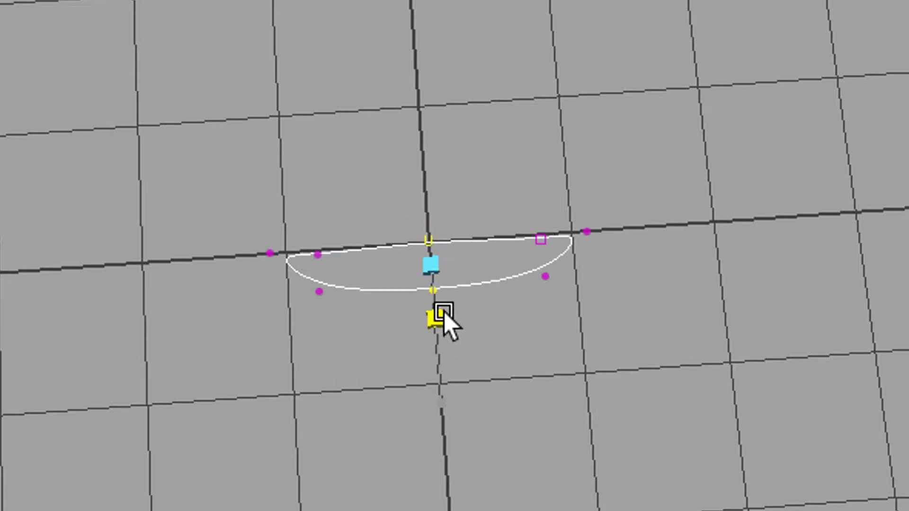
{"action": "left_click", "coordinate": [701, 400]}
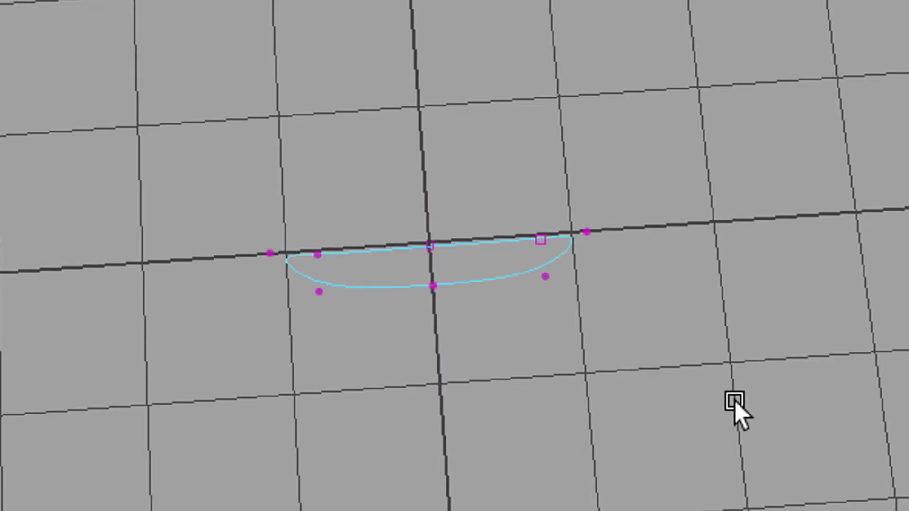
Step: Switch back to object mode, duplicate the slat curve and move the copy down to about -7.9 on Translate Y
{"action": "left_click_drag", "start_coordinate": [733, 399], "coordinate": [232, 327], "text": "alt"}
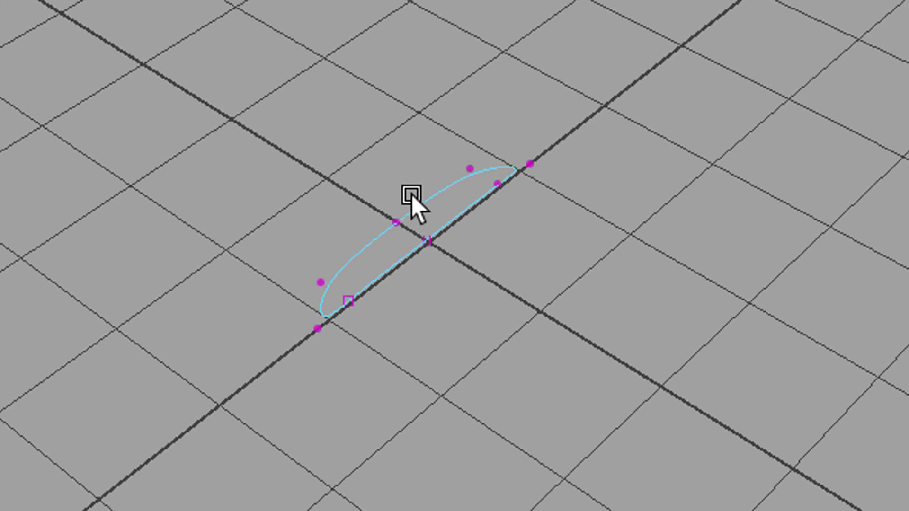
{"action": "right_click_drag", "start_coordinate": [419, 191], "coordinate": [544, 150]}
{"action": "mouse_move", "coordinate": [830, 300]}
{"action": "left_mouse_down", "text": "alt"}
{"action": "mouse_move", "coordinate": [734, 303]}
{"action": "mouse_move", "coordinate": [826, 304]}
{"action": "left_mouse_up", "text": "alt"}
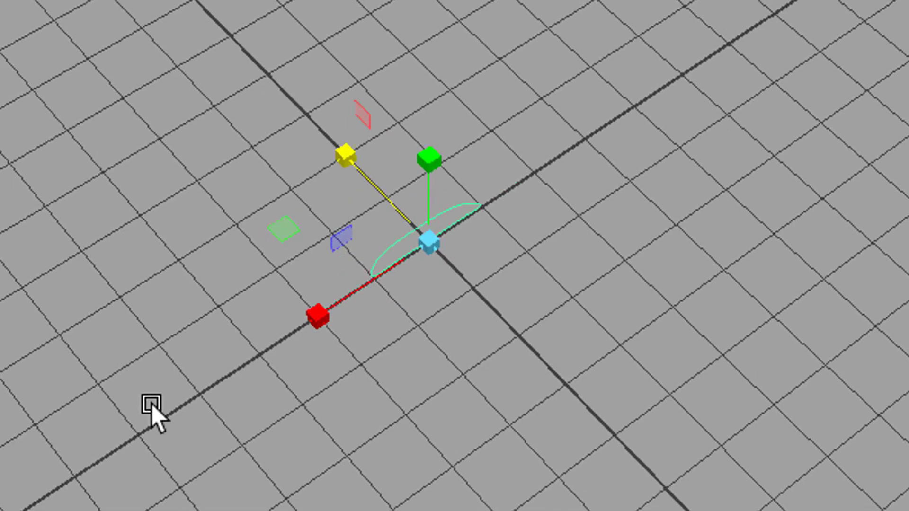
{"action": "left_click_drag", "start_coordinate": [518, 472], "coordinate": [514, 400], "text": "alt"}
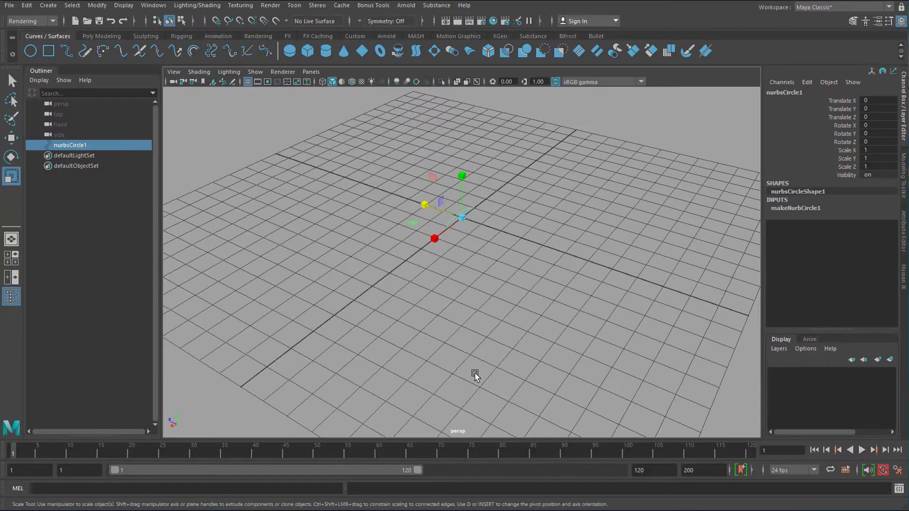
{"action": "key", "text": "ctrl+d"}
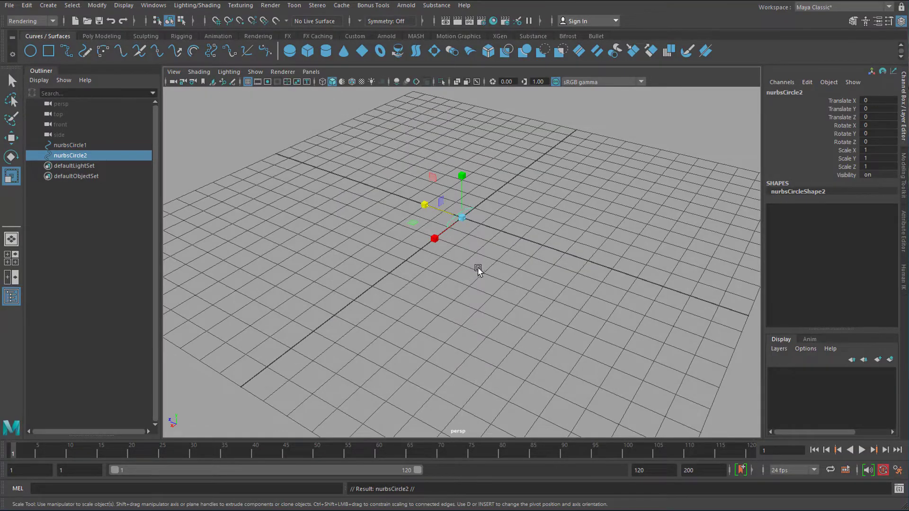
{"action": "key", "text": "w"}
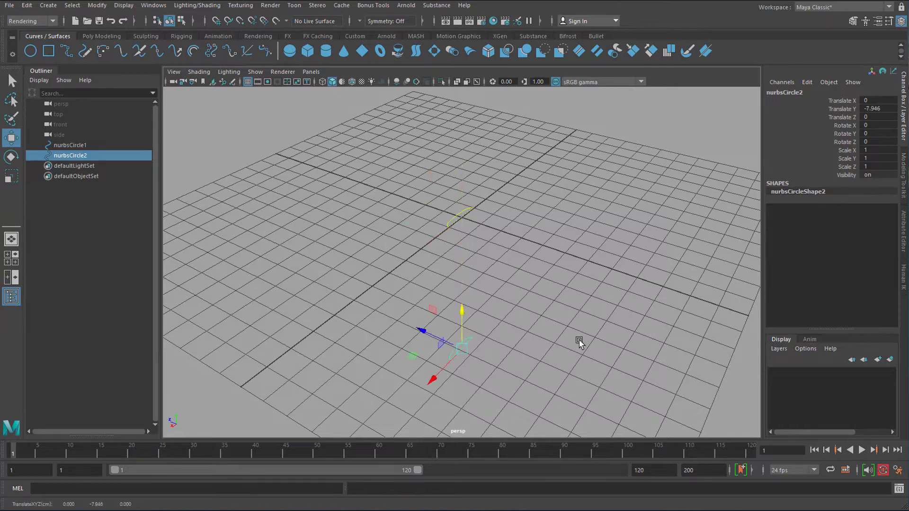
Step: Loft a surface between the original slat curve and its lowered duplicate, and inspect the slat from different angles
{"action": "left_click", "coordinate": [455, 209], "text": "shift"}
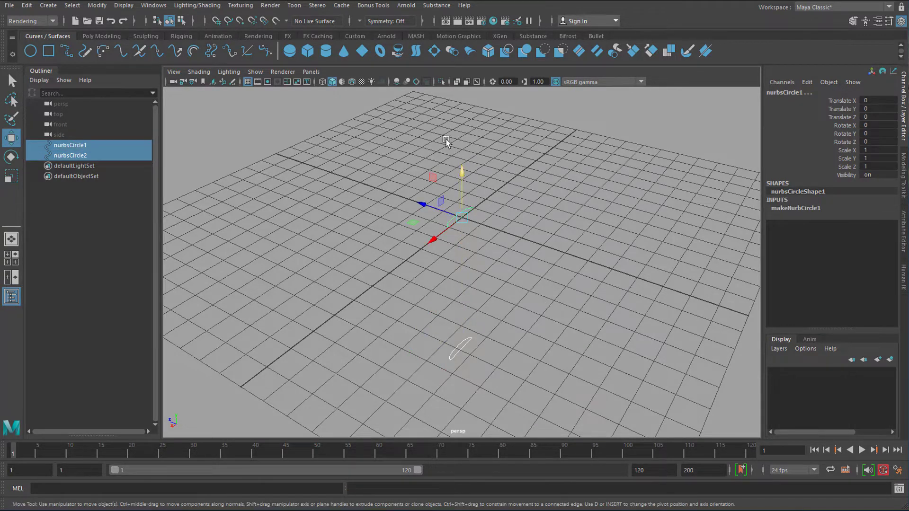
{"action": "left_click", "coordinate": [417, 52]}
{"action": "left_click_drag", "start_coordinate": [553, 350], "coordinate": [391, 408], "text": "alt"}
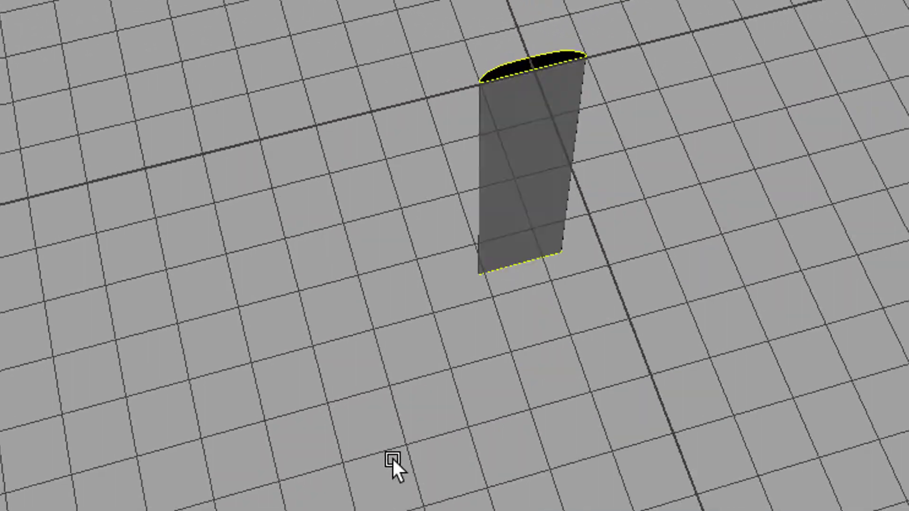
{"action": "left_click_drag", "start_coordinate": [393, 460], "coordinate": [555, 360], "text": "alt"}
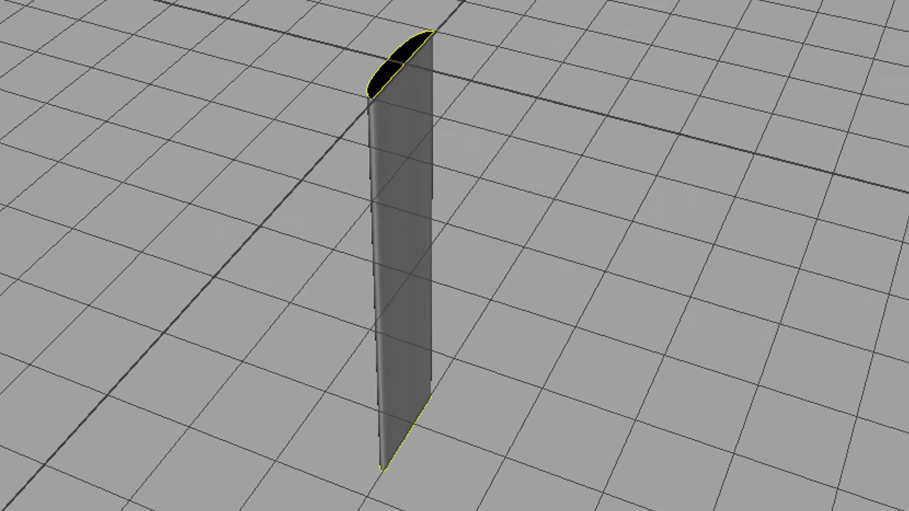
Step: Start a new empty scene without saving the lofted slat
{"action": "key", "text": "ctrl+n"}
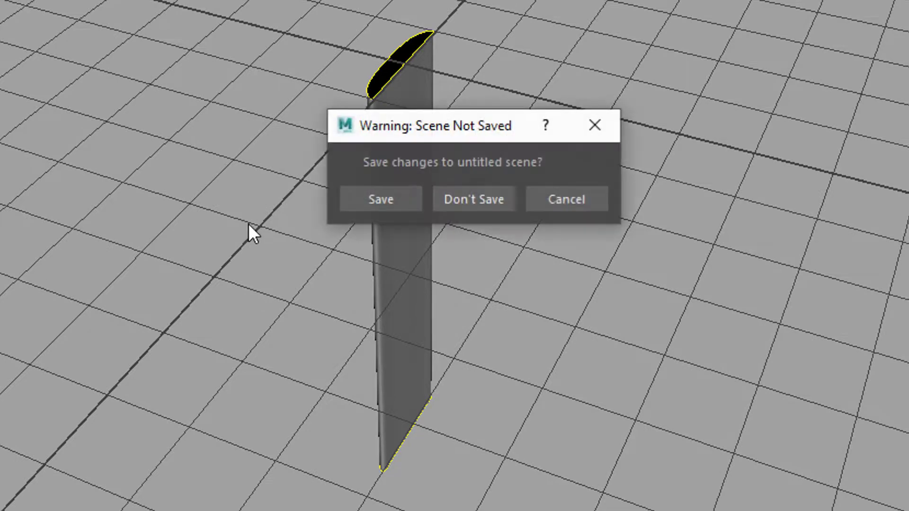
{"action": "left_click", "coordinate": [477, 198]}
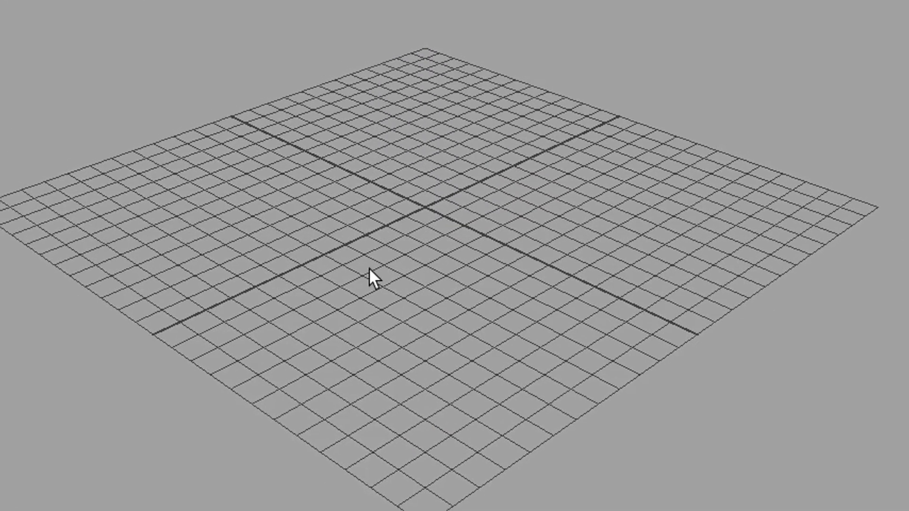
Step: Create a polygon plane at the origin and open its polyPlane creation attributes
{"action": "key", "text": "a"}
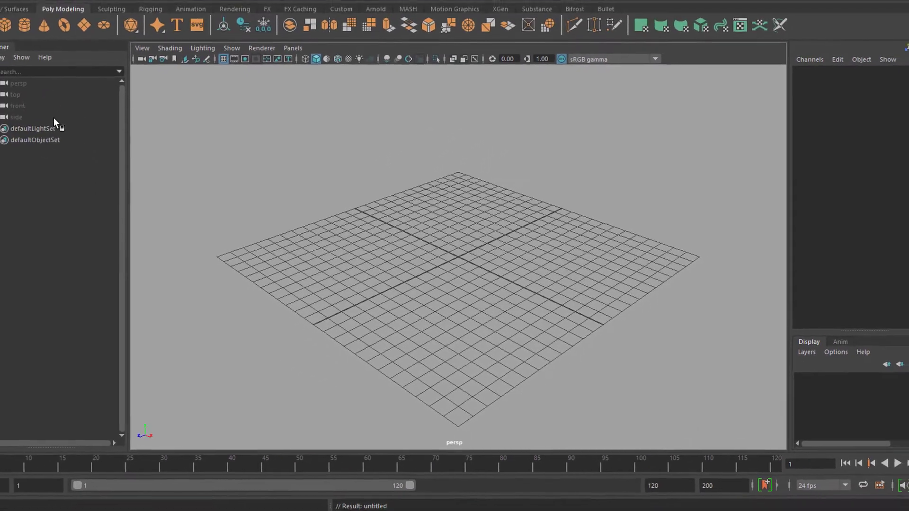
{"action": "left_click", "coordinate": [100, 37]}
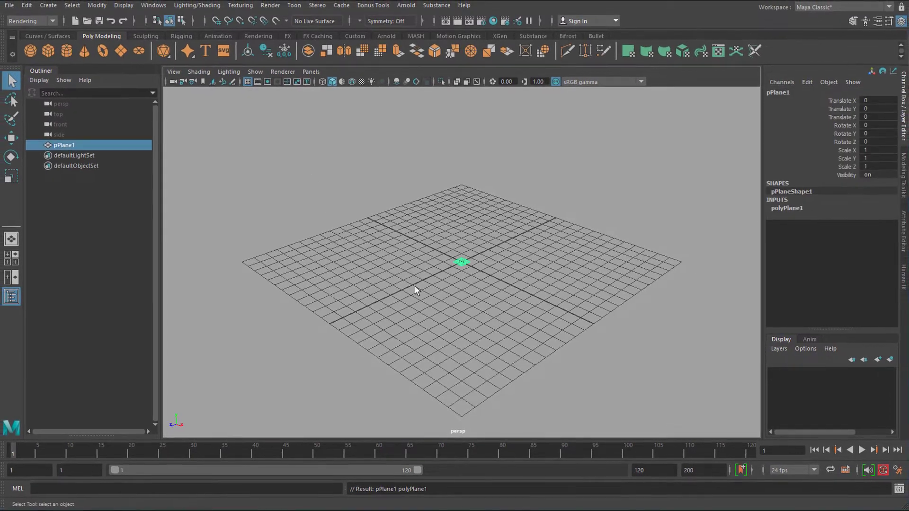
{"action": "scroll", "coordinate": [430, 286], "scroll_direction": "up", "scroll_amount": 6}
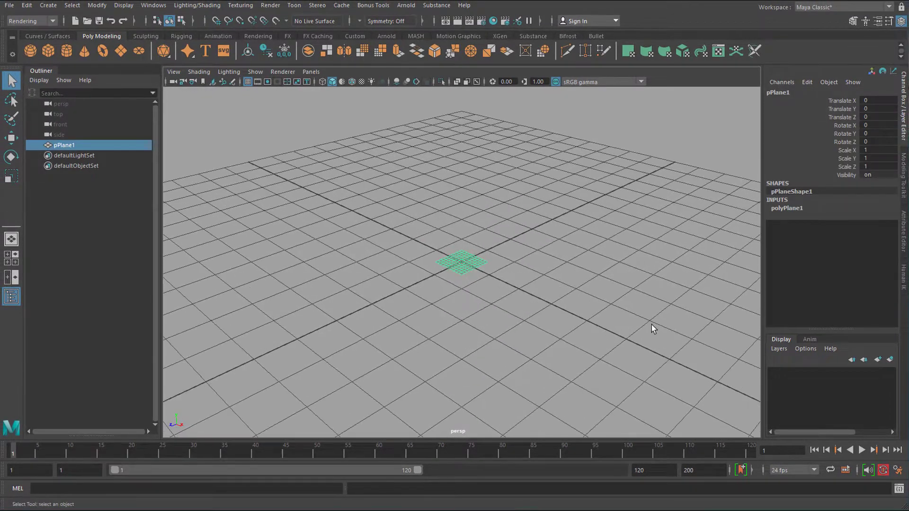
{"action": "key", "text": "ctrl+a"}
{"action": "key", "text": "e"}
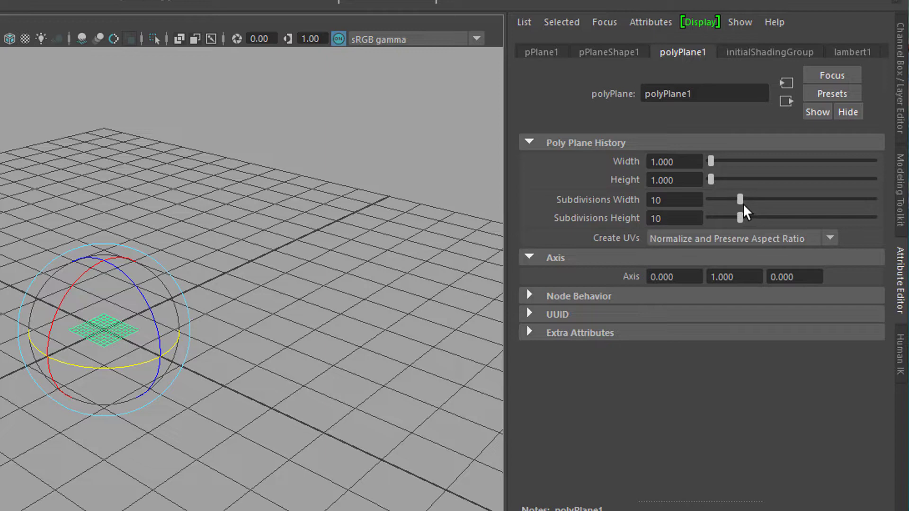
Step: Set the polygon plane's subdivisions to 1 in width and 2 in height
{"action": "right_click_drag", "start_coordinate": [137, 417], "coordinate": [524, 419], "text": "alt"}
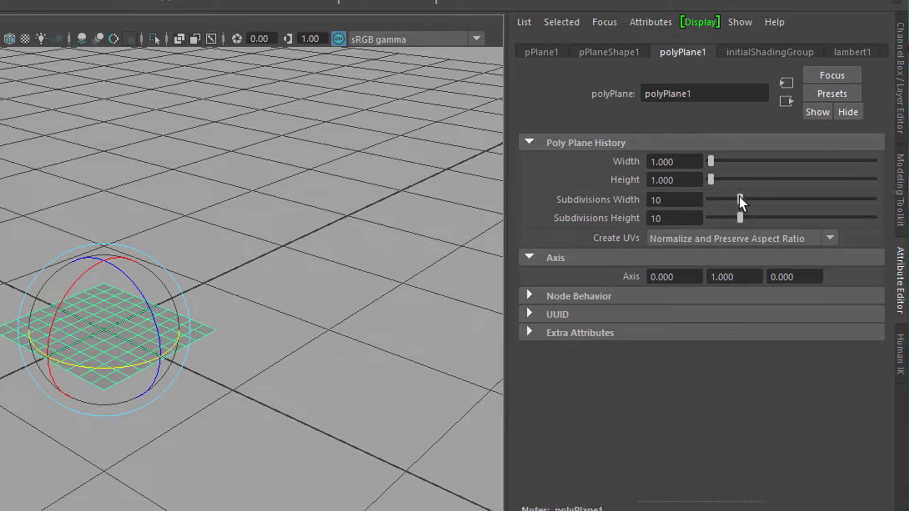
{"action": "left_click_drag", "start_coordinate": [718, 209], "coordinate": [769, 213]}
{"action": "left_click_drag", "start_coordinate": [295, 458], "coordinate": [415, 474], "text": "alt"}
{"action": "left_click_drag", "start_coordinate": [488, 462], "coordinate": [380, 381], "text": "alt"}
Step: Scale the plane along X into a long narrow strip spanning the full width of the grid
{"action": "key", "text": "r"}
{"action": "left_click_drag", "start_coordinate": [384, 258], "coordinate": [719, 124]}
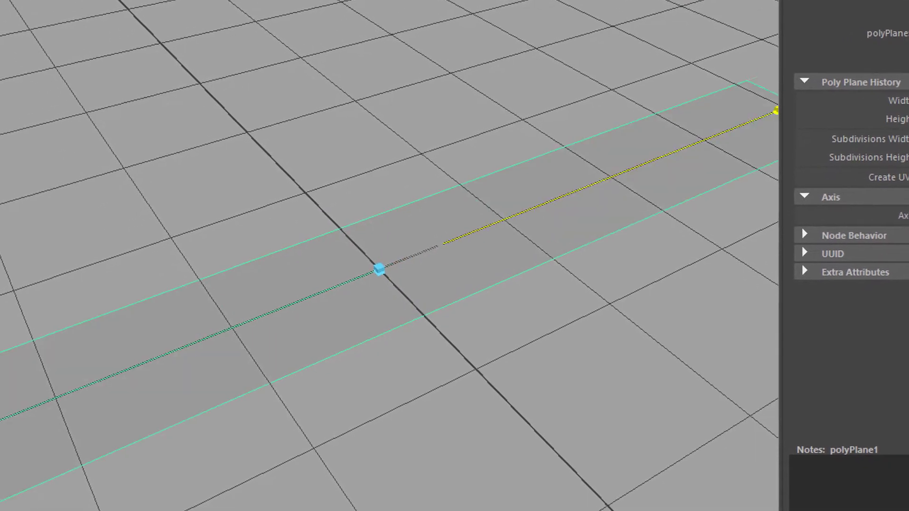
{"action": "scroll", "coordinate": [559, 351], "scroll_direction": "down", "scroll_amount": 5}
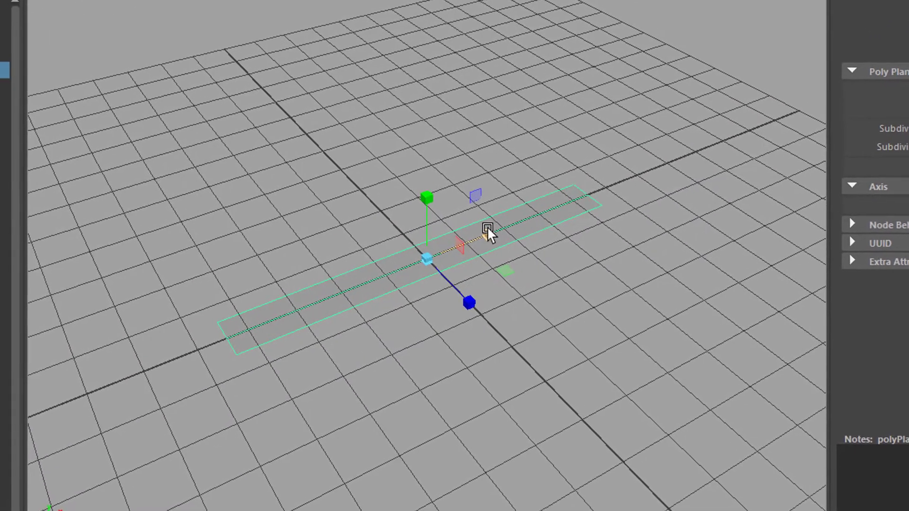
{"action": "left_click_drag", "start_coordinate": [488, 233], "coordinate": [617, 204]}
{"action": "scroll", "coordinate": [349, 357], "scroll_direction": "down", "scroll_amount": 4}
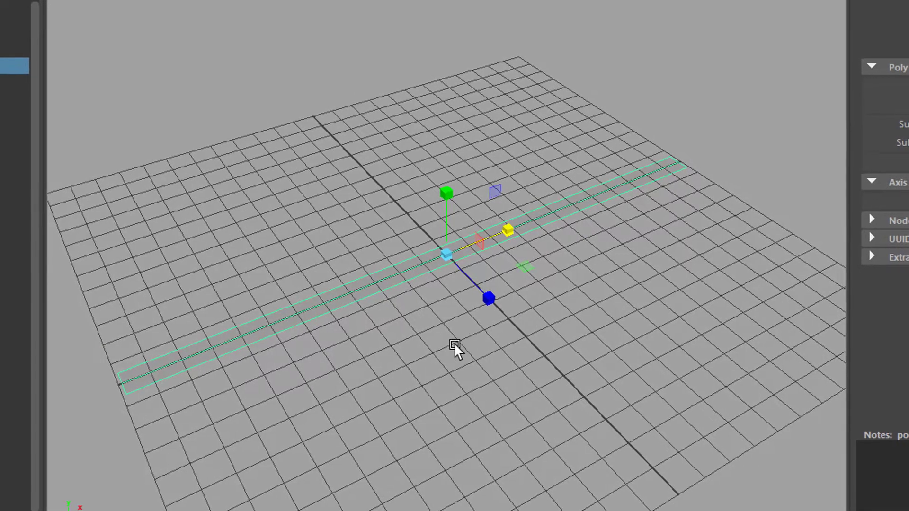
Step: Rotate the strip about its X axis so it stands upright along the grid's X axis
{"action": "key", "text": "e"}
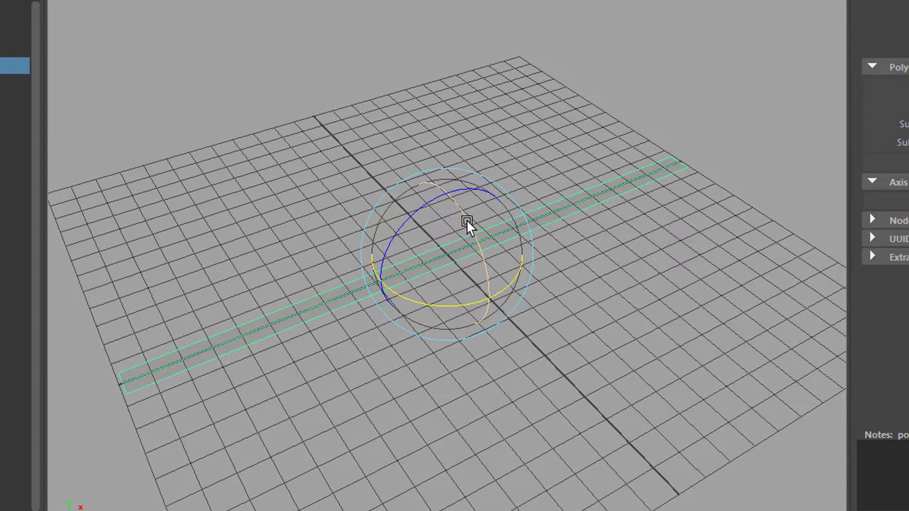
{"action": "left_click_drag", "start_coordinate": [468, 221], "coordinate": [484, 355]}
{"action": "left_click_drag", "start_coordinate": [529, 457], "coordinate": [561, 420], "text": "alt"}
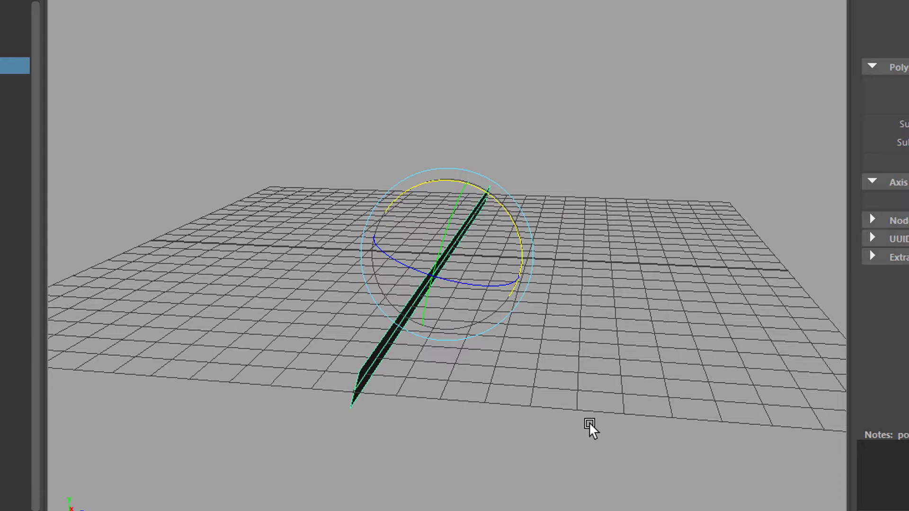
{"action": "left_click_drag", "start_coordinate": [518, 234], "coordinate": [517, 223]}
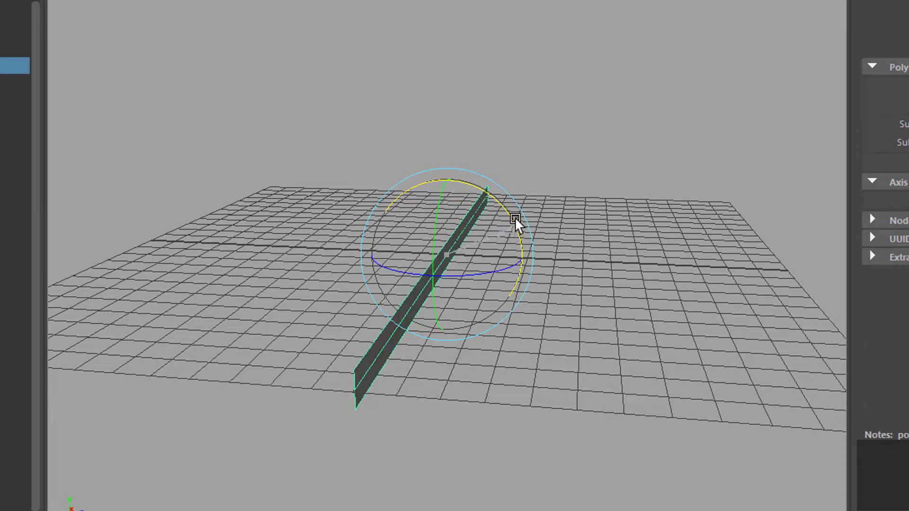
{"action": "key", "text": "ctrl+z"}
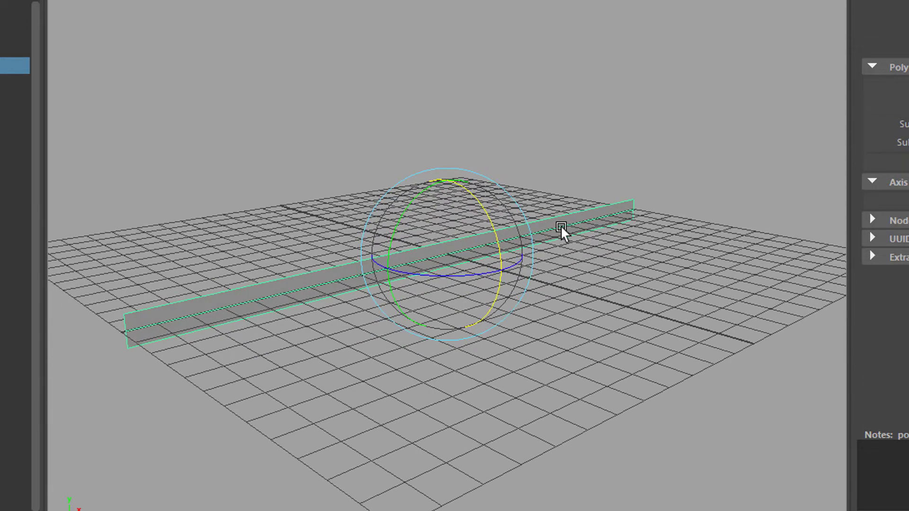
Step: Select the strip's middle lengthwise edge, shift it slightly along Z to bend the slat, and return to object mode
{"action": "right_click", "coordinate": [562, 228]}
{"action": "right_click_drag", "start_coordinate": [562, 227], "coordinate": [565, 184]}
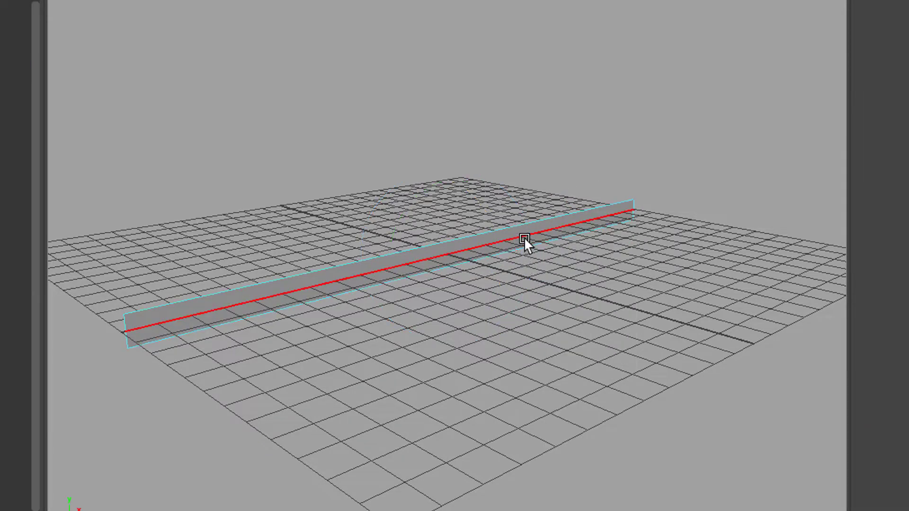
{"action": "left_click", "coordinate": [525, 238]}
{"action": "left_click_drag", "start_coordinate": [555, 322], "coordinate": [605, 337], "text": "alt"}
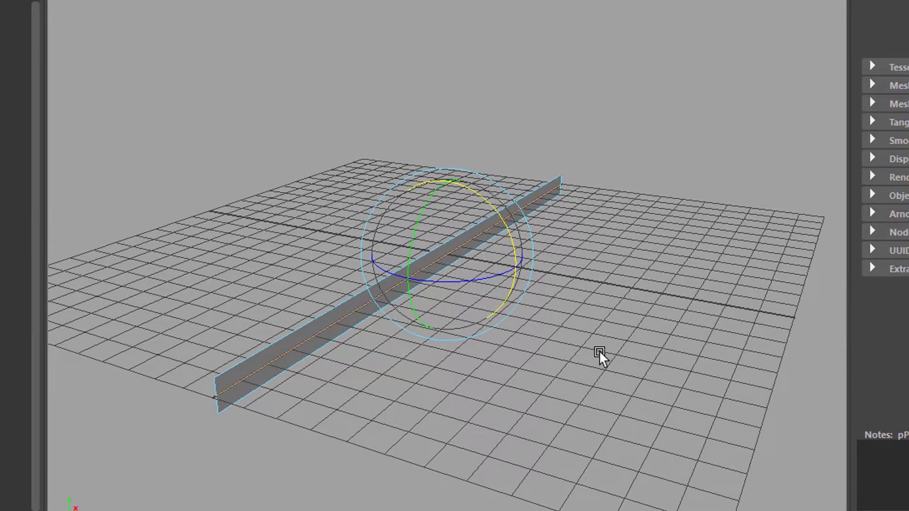
{"action": "key", "text": "w"}
{"action": "left_click_drag", "start_coordinate": [521, 265], "coordinate": [520, 263]}
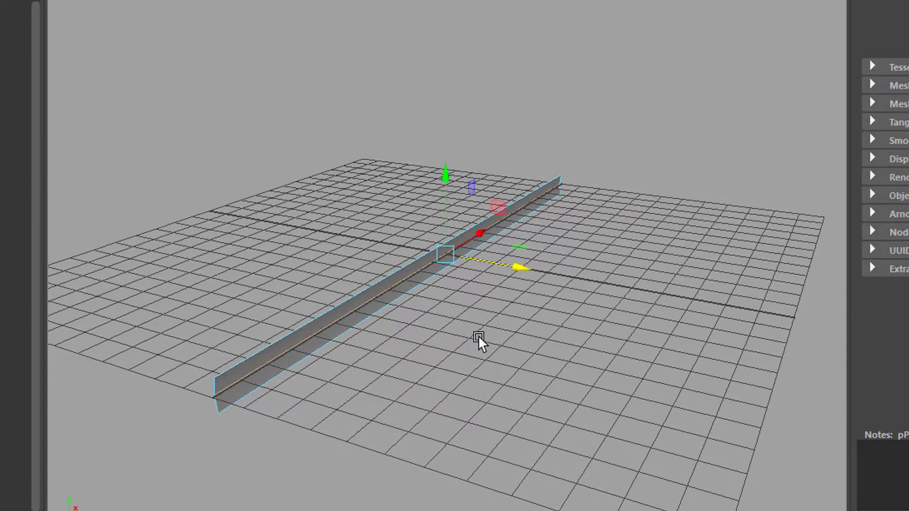
{"action": "left_click_drag", "start_coordinate": [478, 336], "coordinate": [449, 332], "text": "alt"}
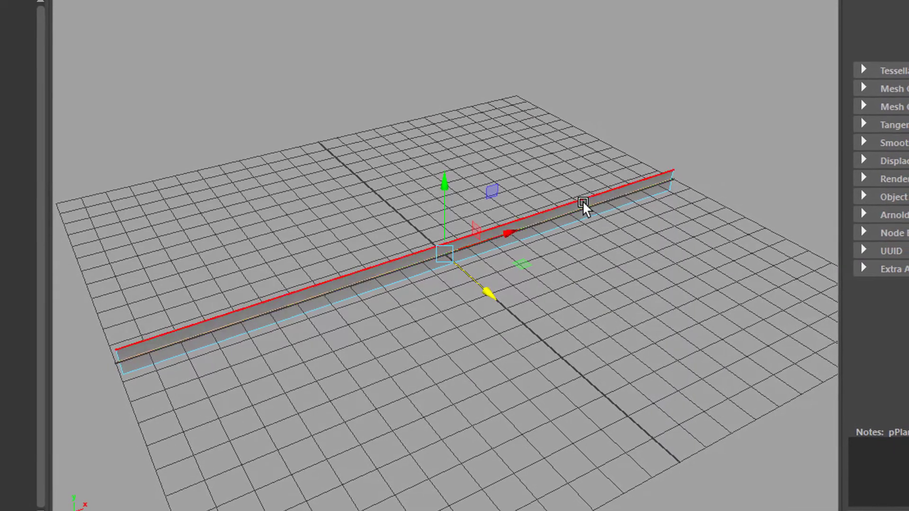
{"action": "right_click_drag", "start_coordinate": [580, 203], "coordinate": [629, 179]}
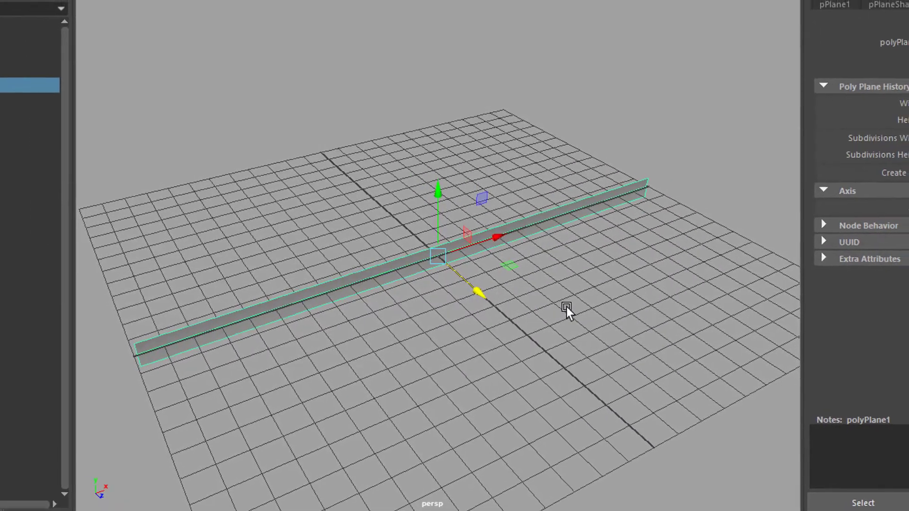
{"action": "left_click_drag", "start_coordinate": [729, 353], "coordinate": [518, 348], "text": "alt"}
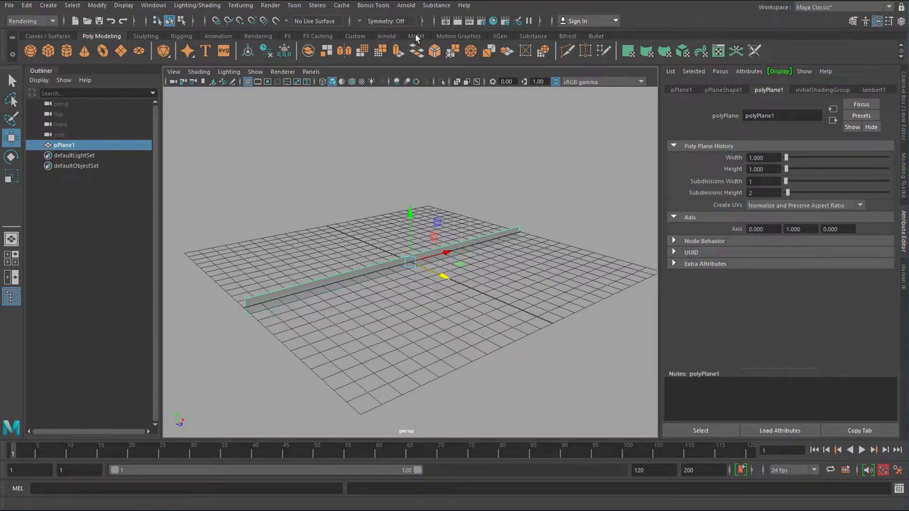
Step: Create a MASH network from the bent slat
{"action": "left_click", "coordinate": [416, 37]}
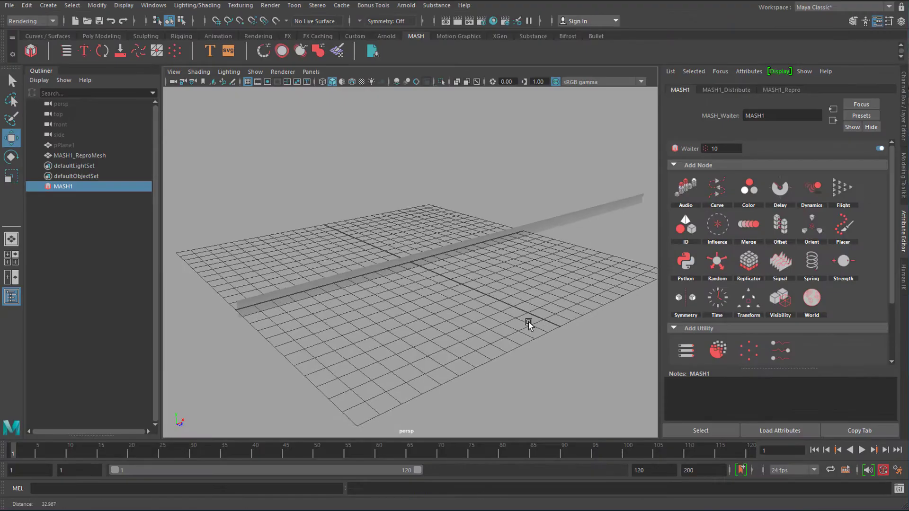
{"action": "left_click_drag", "start_coordinate": [528, 325], "coordinate": [528, 297], "text": "alt"}
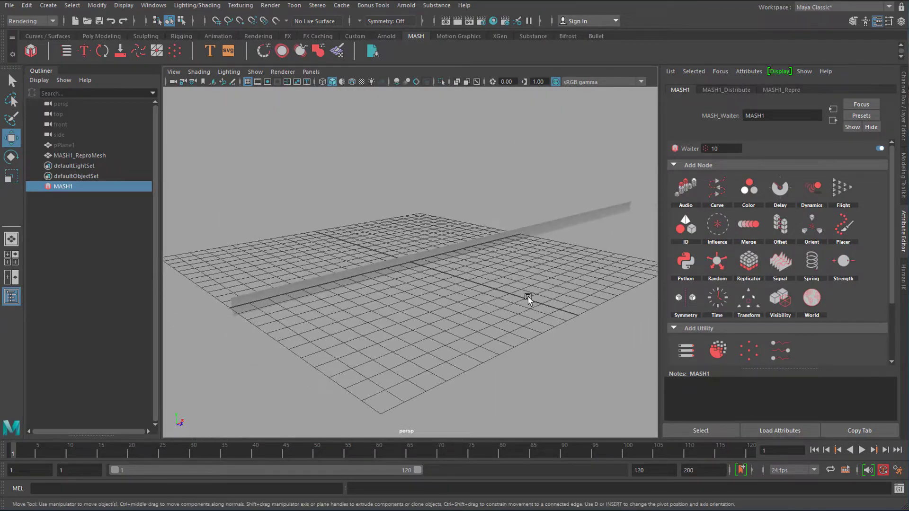
{"action": "right_click_drag", "start_coordinate": [527, 297], "coordinate": [492, 310], "text": "alt"}
{"action": "left_click_drag", "start_coordinate": [493, 311], "coordinate": [442, 283], "text": "alt"}
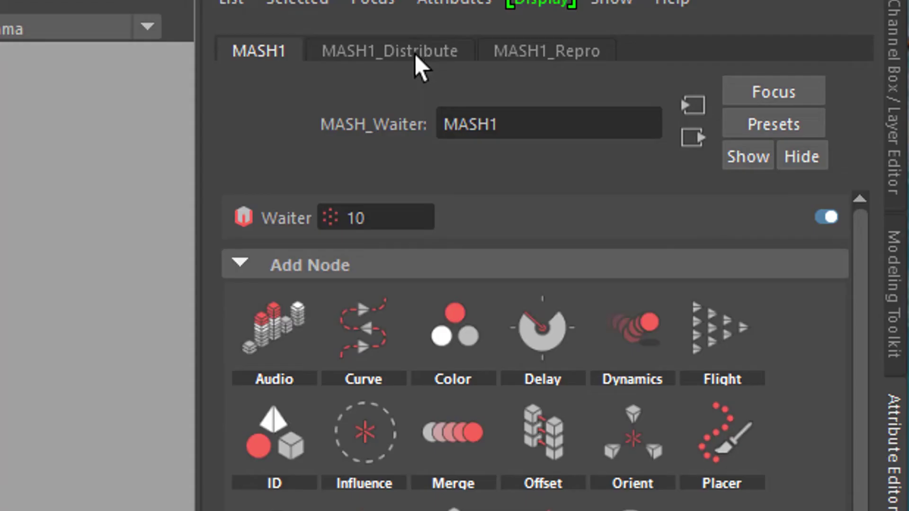
Step: Set the MASH Distribute node's Distance X to 0 and its Z Offset to about 16.96 to spread the slats along Z
{"action": "left_click", "coordinate": [731, 93]}
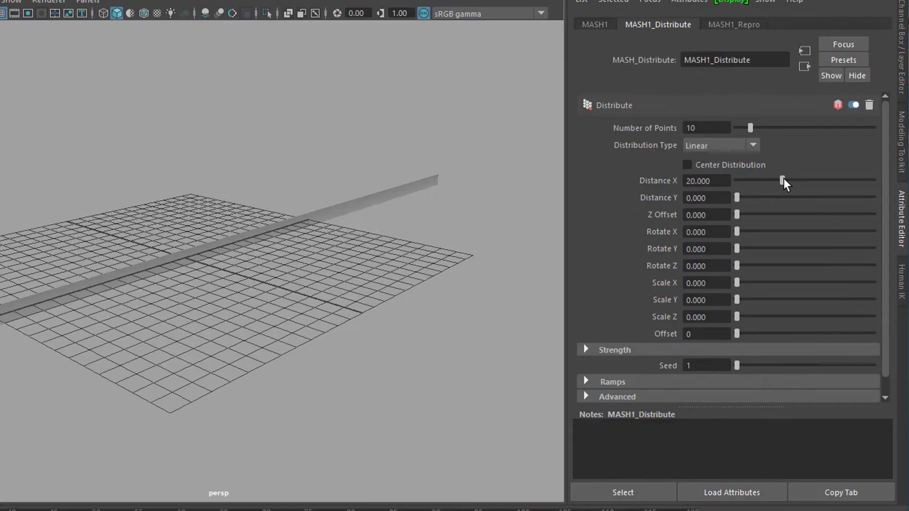
{"action": "left_click_drag", "start_coordinate": [650, 370], "coordinate": [612, 385]}
{"action": "left_click_drag", "start_coordinate": [765, 186], "coordinate": [721, 193]}
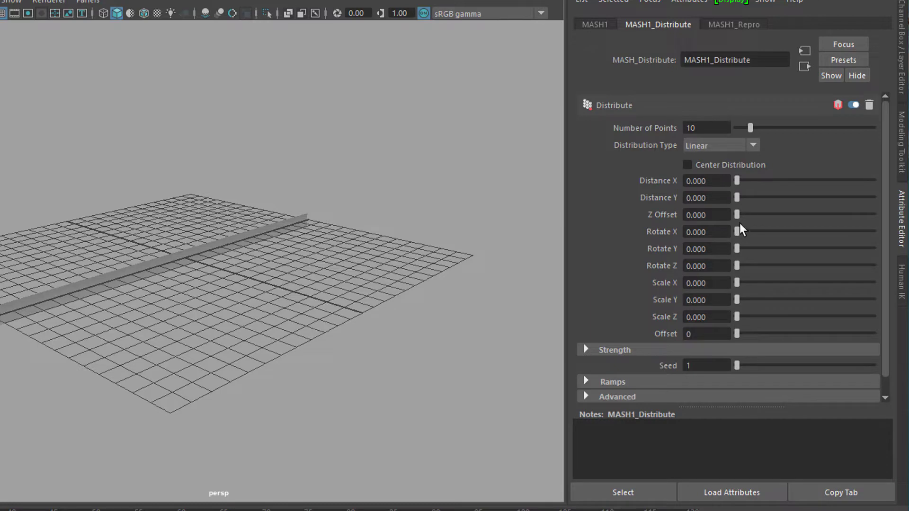
{"action": "left_click_drag", "start_coordinate": [738, 216], "coordinate": [776, 214]}
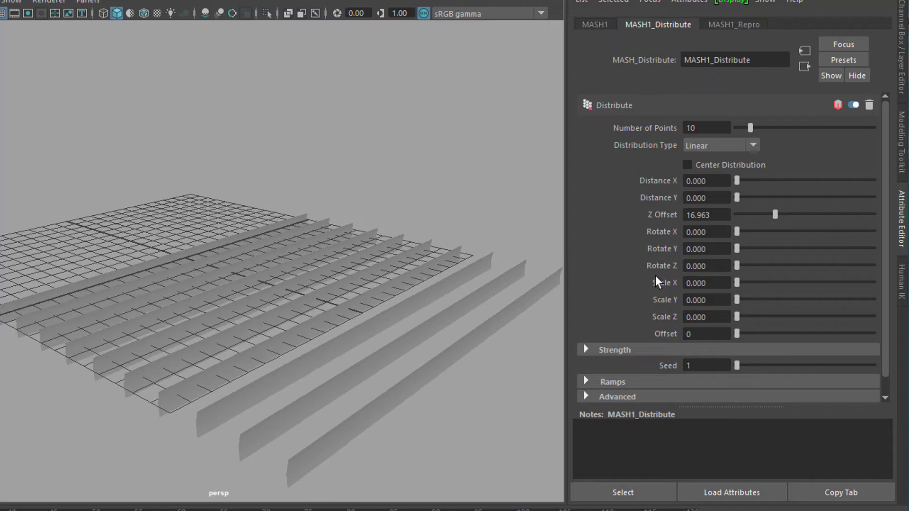
{"action": "left_click_drag", "start_coordinate": [427, 304], "coordinate": [409, 279], "text": "alt"}
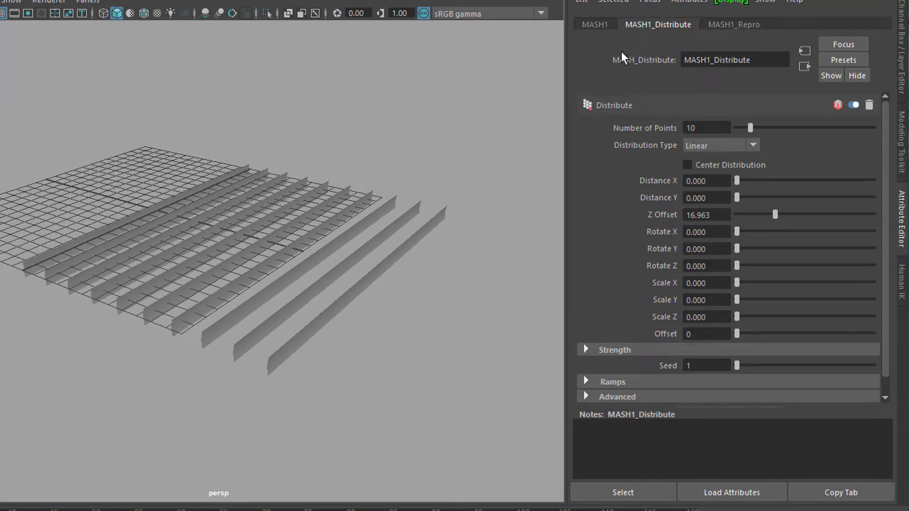
Step: Try to rotate the duplicated slats' ReproMesh about its X axis
{"action": "left_click", "coordinate": [601, 22]}
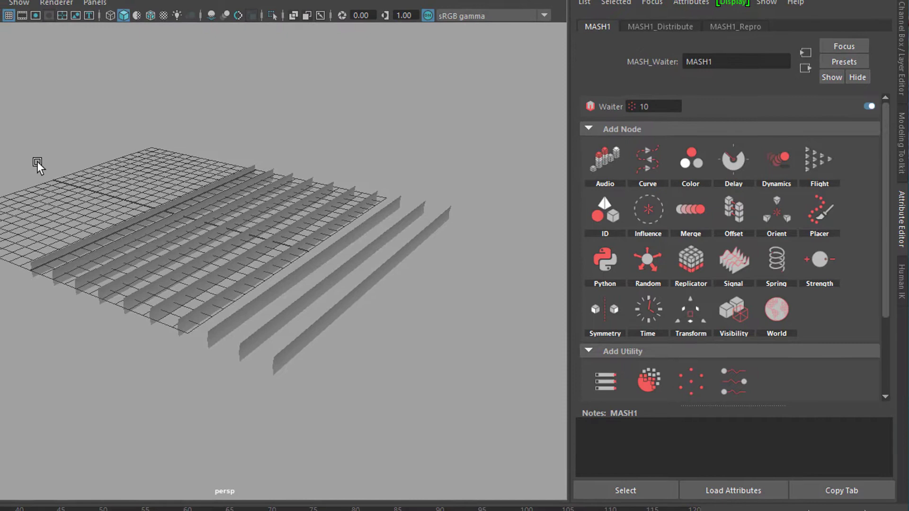
{"action": "left_click", "coordinate": [194, 246]}
{"action": "key", "text": "e"}
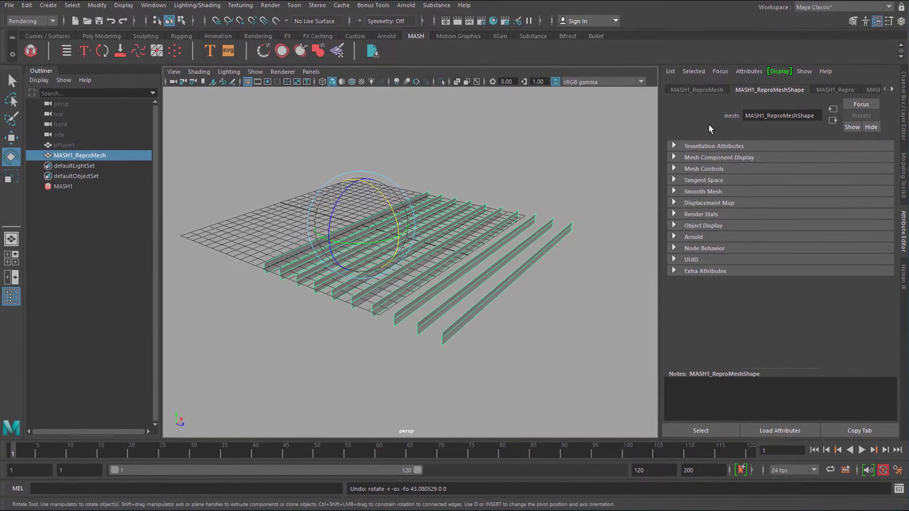
Step: Select the MASH1 network and add a Transform node to it
{"action": "left_click", "coordinate": [85, 187]}
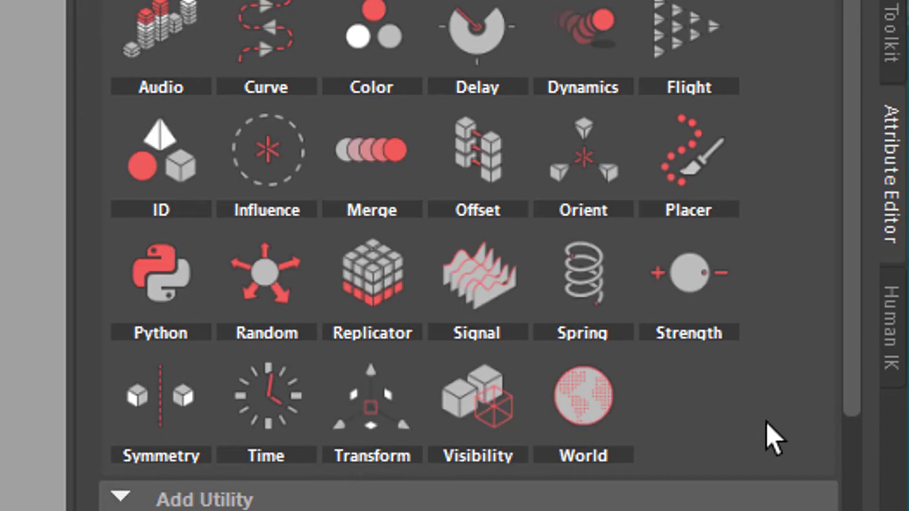
{"action": "left_click_drag", "start_coordinate": [371, 405], "coordinate": [379, 410]}
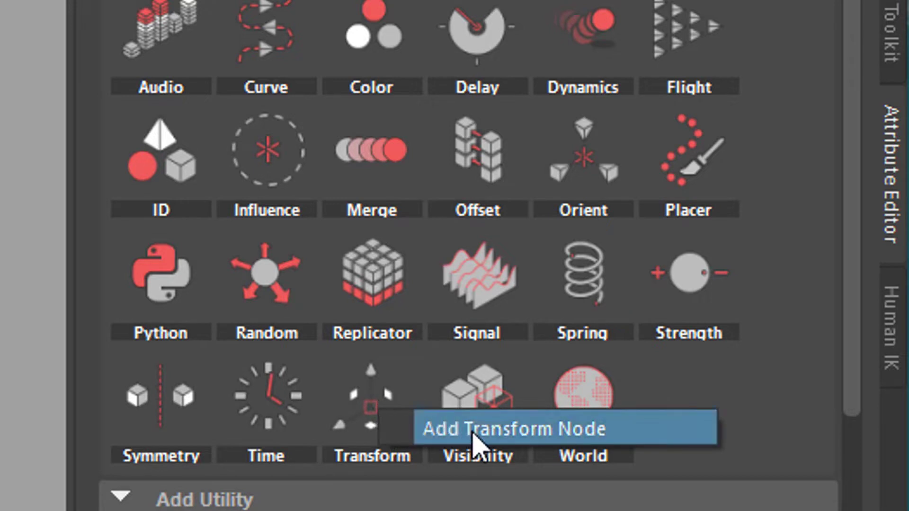
{"action": "left_click", "coordinate": [473, 431]}
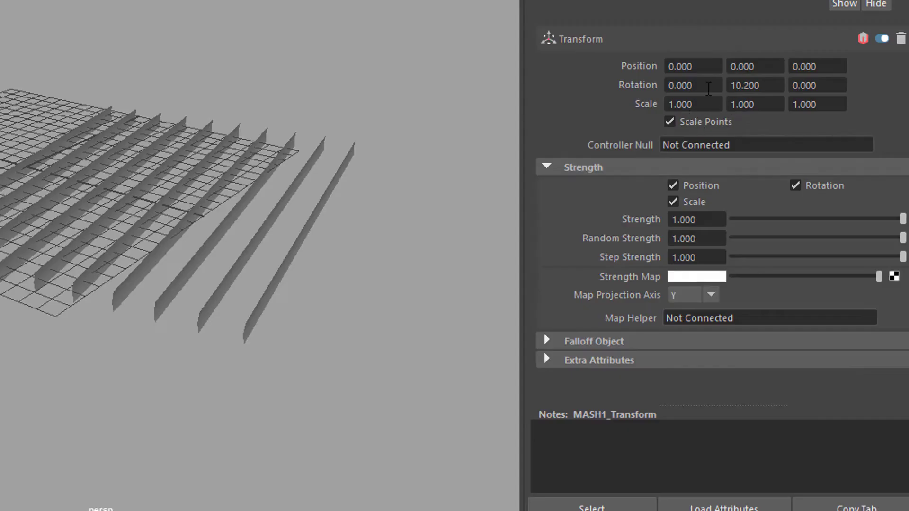
Step: Try rotating the slats about Y in the Transform node, and reset the Y rotation to 0
{"action": "left_click_drag", "start_coordinate": [762, 81], "coordinate": [813, 89], "text": "ctrl"}
{"action": "left_click", "coordinate": [774, 86]}
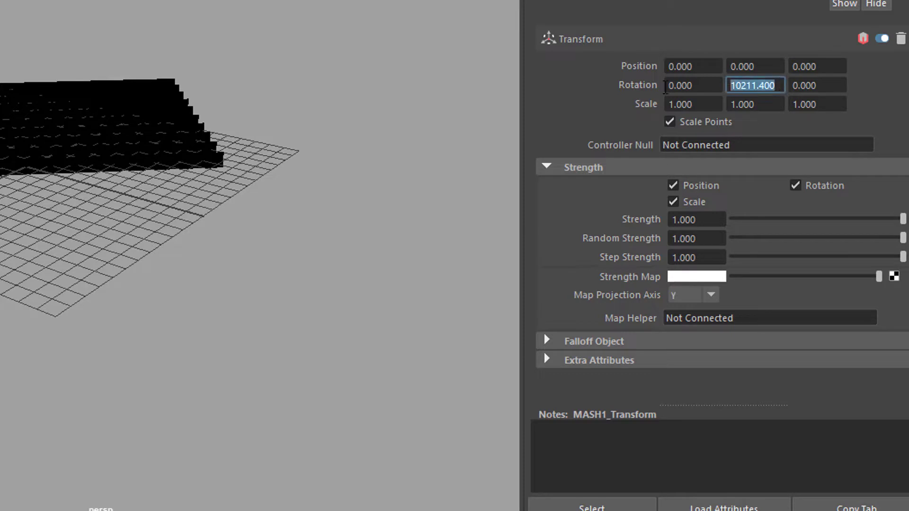
{"action": "type", "text": "0"}
{"action": "key", "text": "Return"}
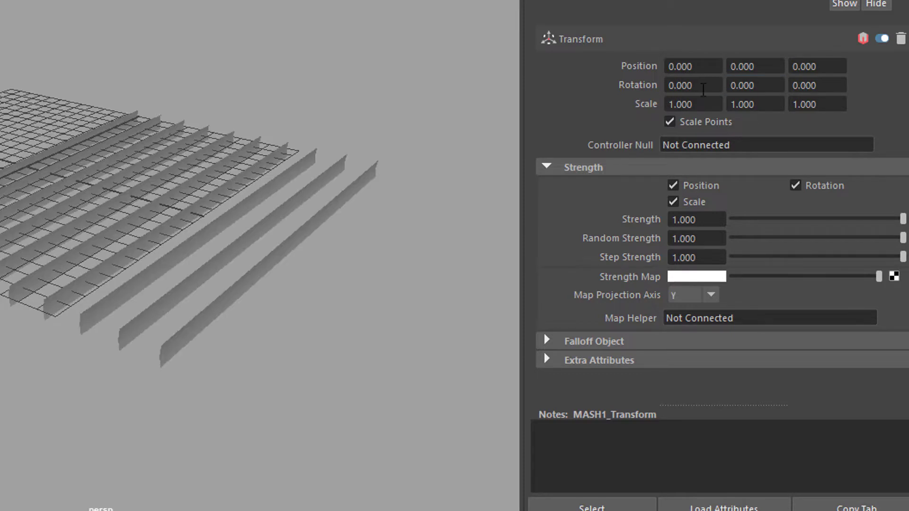
Step: Set the Transform node's X rotation to 90 so the row of slats runs vertically
{"action": "left_click_drag", "start_coordinate": [704, 90], "coordinate": [598, 112], "text": "ctrl"}
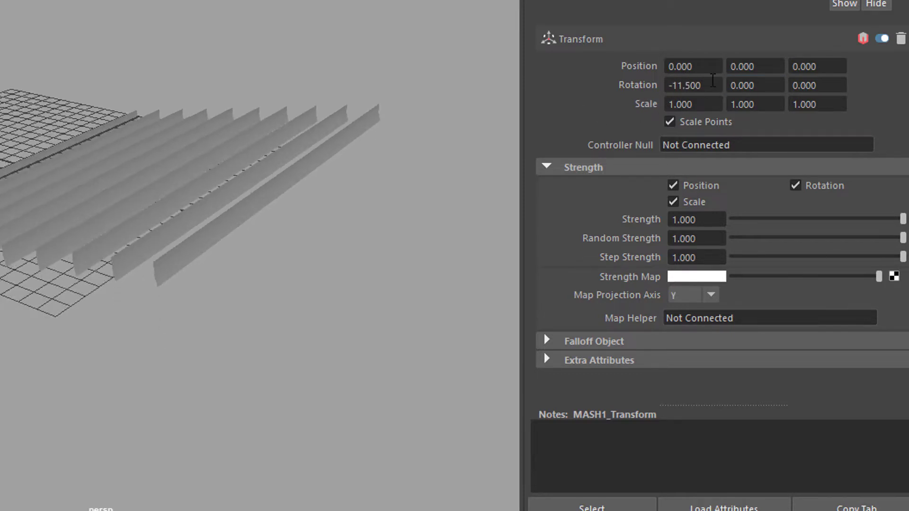
{"action": "left_click", "coordinate": [713, 81]}
{"action": "type", "text": "9"}
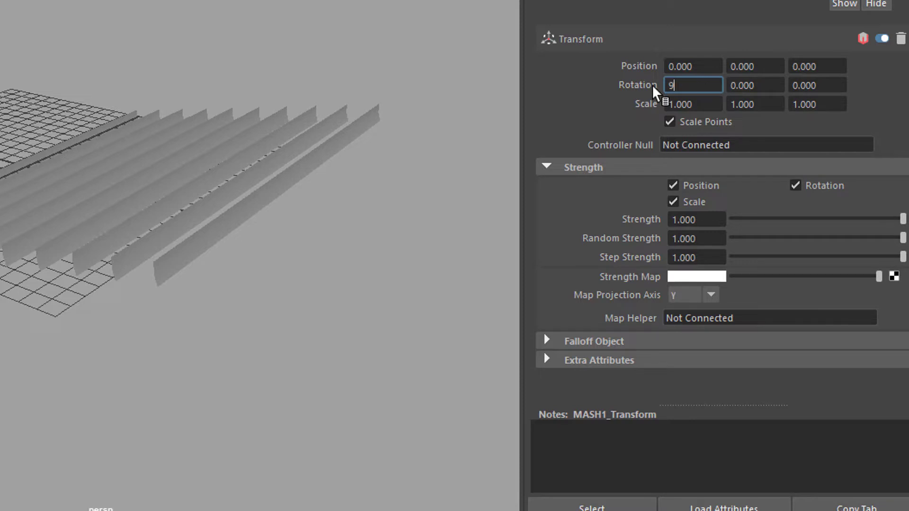
{"action": "type", "text": "0"}
{"action": "key", "text": "Return"}
{"action": "mouse_move", "coordinate": [69, 383]}
{"action": "left_mouse_down", "text": "alt"}
{"action": "mouse_move", "coordinate": [284, 341]}
{"action": "mouse_move", "coordinate": [280, 371]}
{"action": "mouse_move", "coordinate": [154, 339]}
{"action": "mouse_move", "coordinate": [75, 393]}
{"action": "left_mouse_up", "text": "alt"}
{"action": "left_click_drag", "start_coordinate": [262, 386], "coordinate": [296, 393], "text": "alt"}
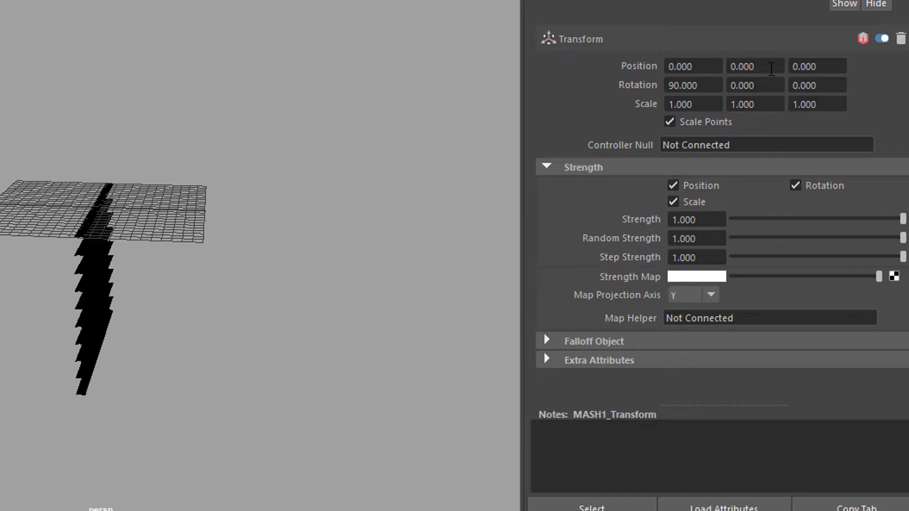
Step: Set the Transform node's Y position to 12 to raise the stack of slats, and inspect it from several angles
{"action": "left_click", "coordinate": [768, 70]}
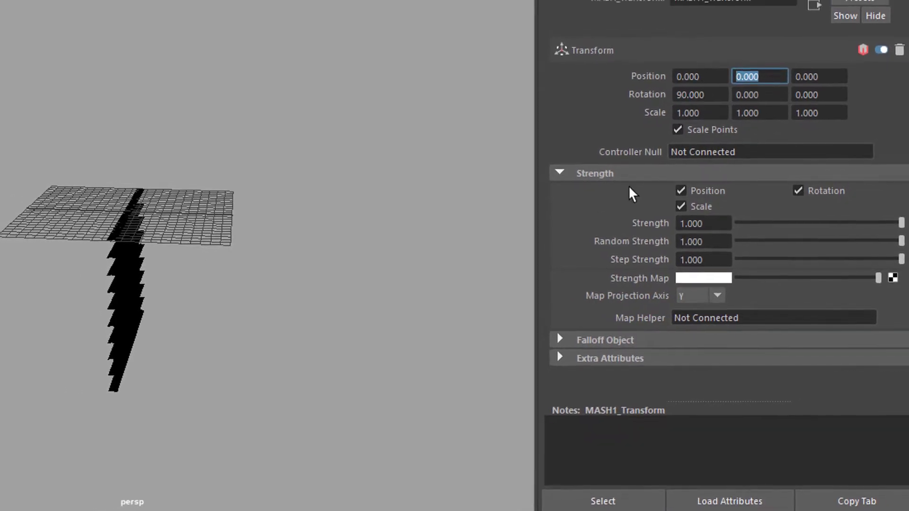
{"action": "type", "text": "12"}
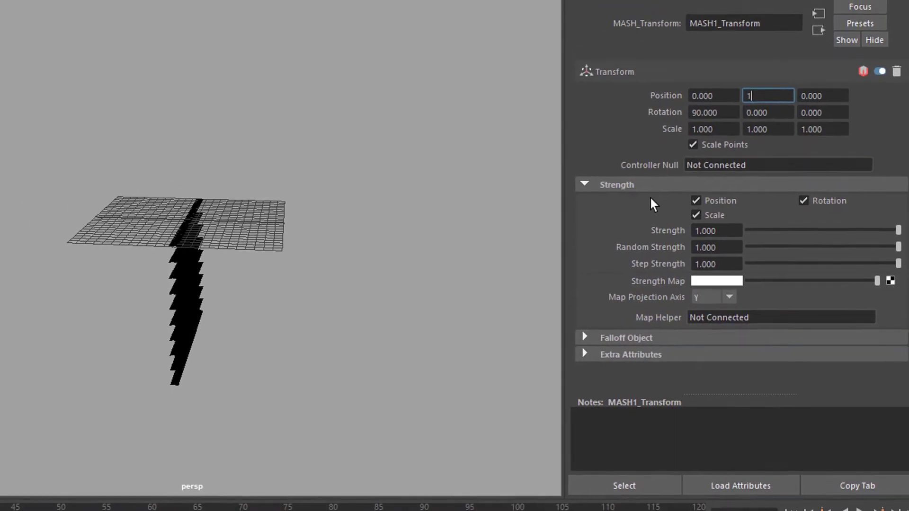
{"action": "key", "text": "Return"}
{"action": "left_click_drag", "start_coordinate": [130, 254], "coordinate": [332, 309], "text": "alt"}
{"action": "left_click_drag", "start_coordinate": [426, 310], "coordinate": [483, 296], "text": "alt"}
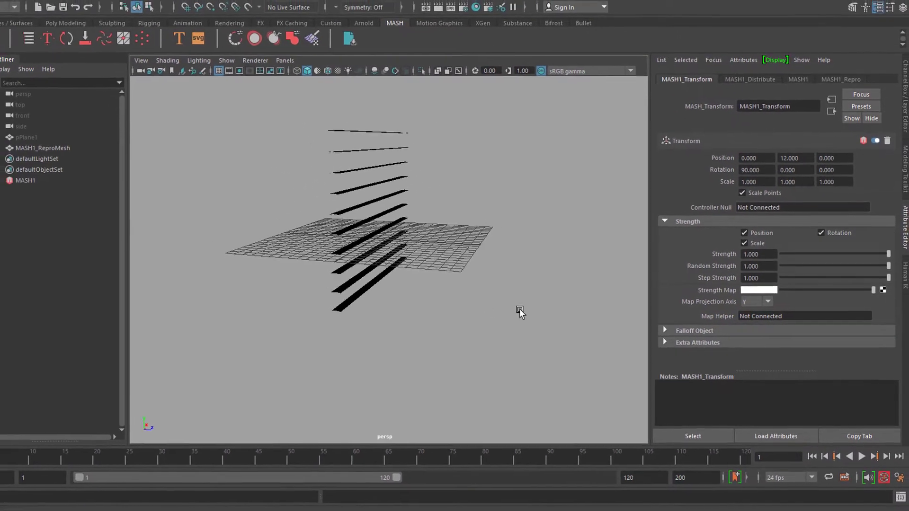
{"action": "left_click_drag", "start_coordinate": [535, 264], "coordinate": [376, 304], "text": "alt"}
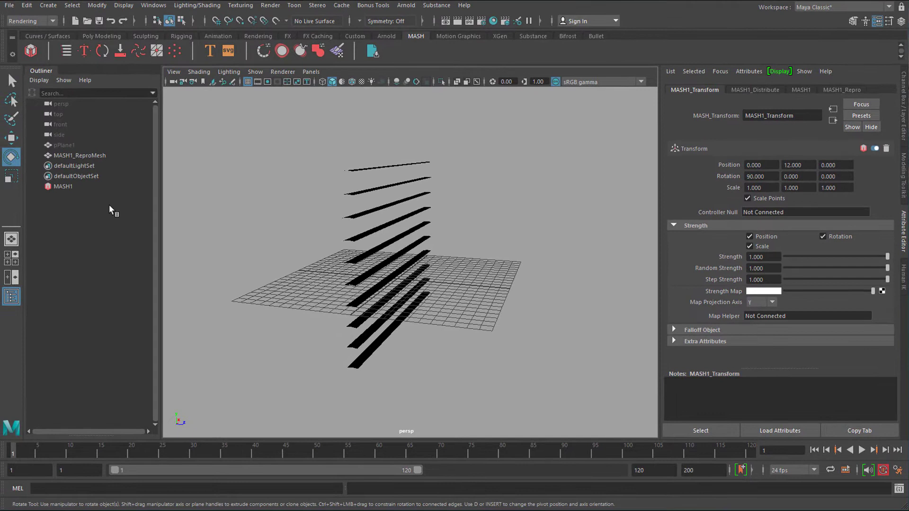
Step: Raise the MASH1 Distribute node's Number of Points to 49 and inspect the denser stack of slats
{"action": "left_click", "coordinate": [60, 187]}
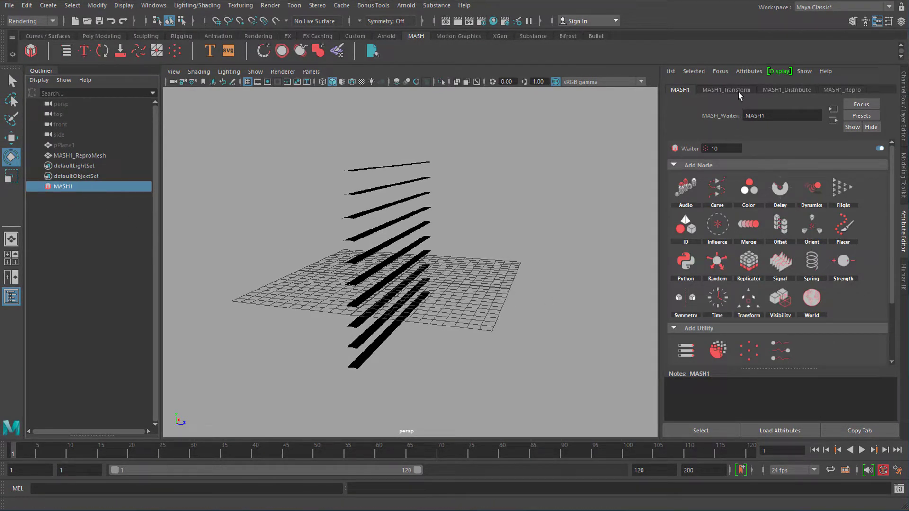
{"action": "left_click", "coordinate": [796, 91]}
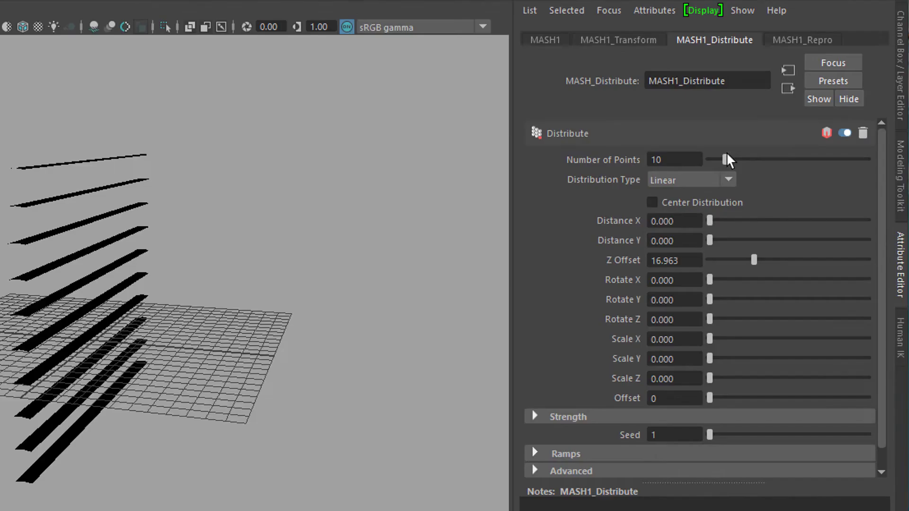
{"action": "left_click_drag", "start_coordinate": [726, 159], "coordinate": [787, 158]}
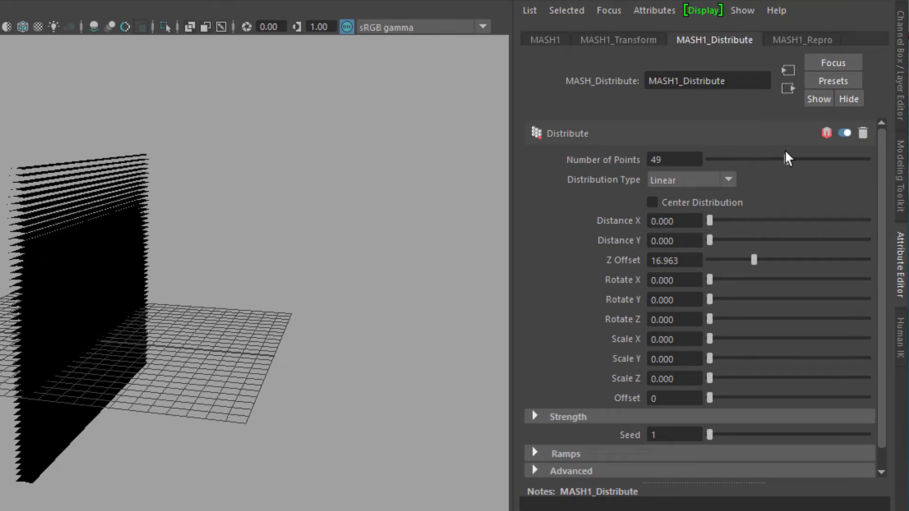
{"action": "left_click_drag", "start_coordinate": [317, 391], "coordinate": [249, 387], "text": "alt"}
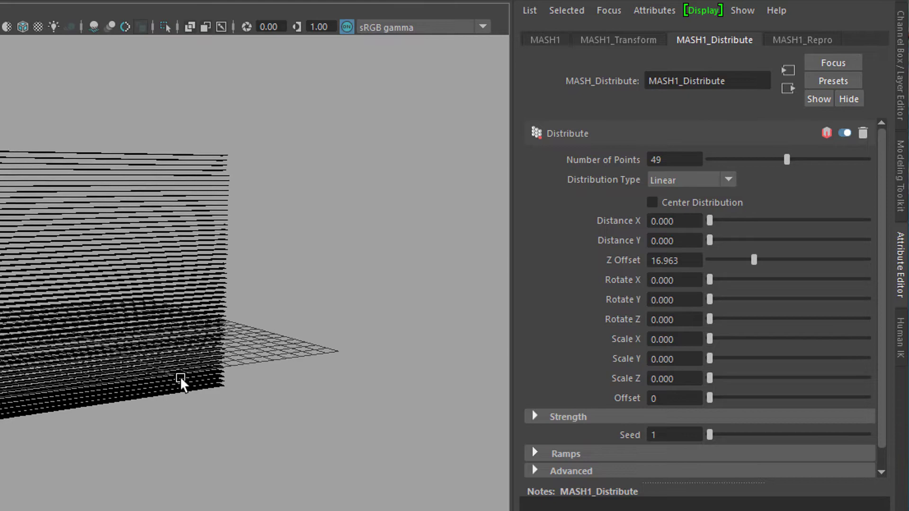
{"action": "left_click_drag", "start_coordinate": [182, 381], "coordinate": [279, 400], "text": "alt"}
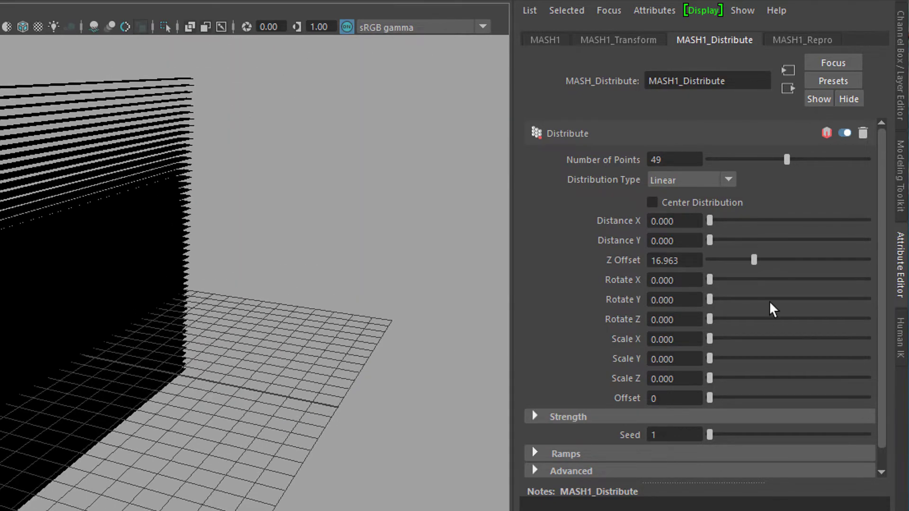
{"action": "left_click", "coordinate": [611, 42]}
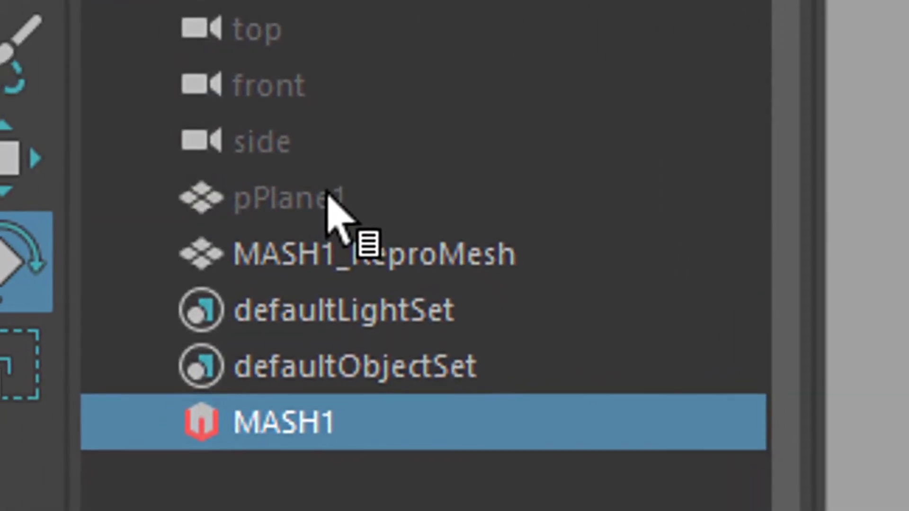
Step: Select the source plane pPlane1 and rotate it about X to about 97 degrees, tilting all the slats together
{"action": "left_click", "coordinate": [364, 200]}
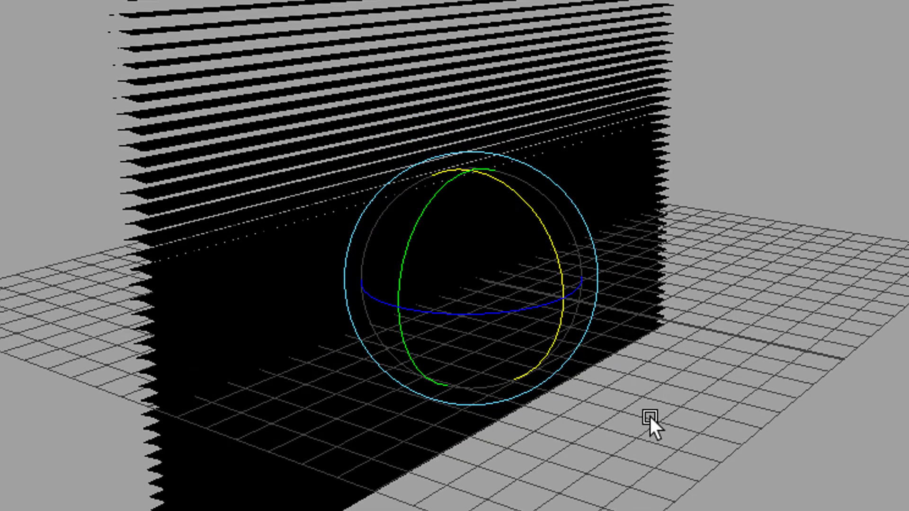
{"action": "left_click_drag", "start_coordinate": [561, 258], "coordinate": [543, 280]}
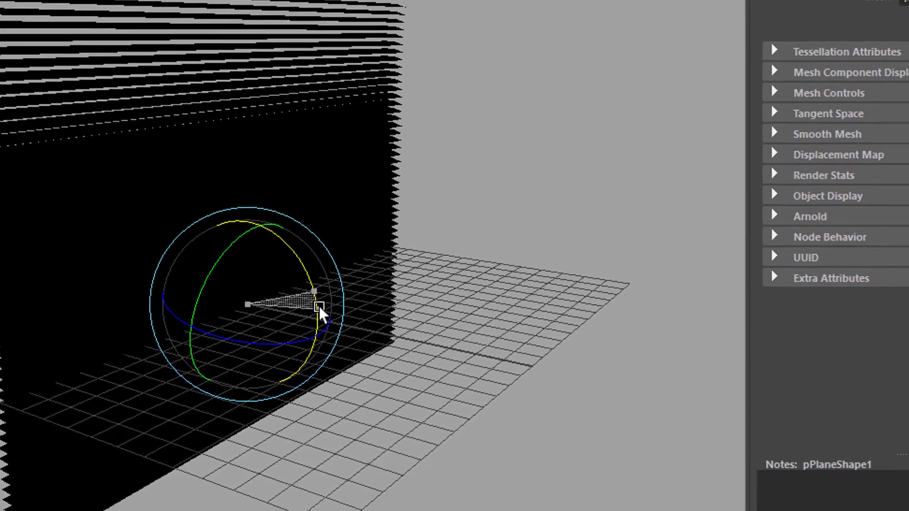
{"action": "left_click_drag", "start_coordinate": [295, 308], "coordinate": [276, 314]}
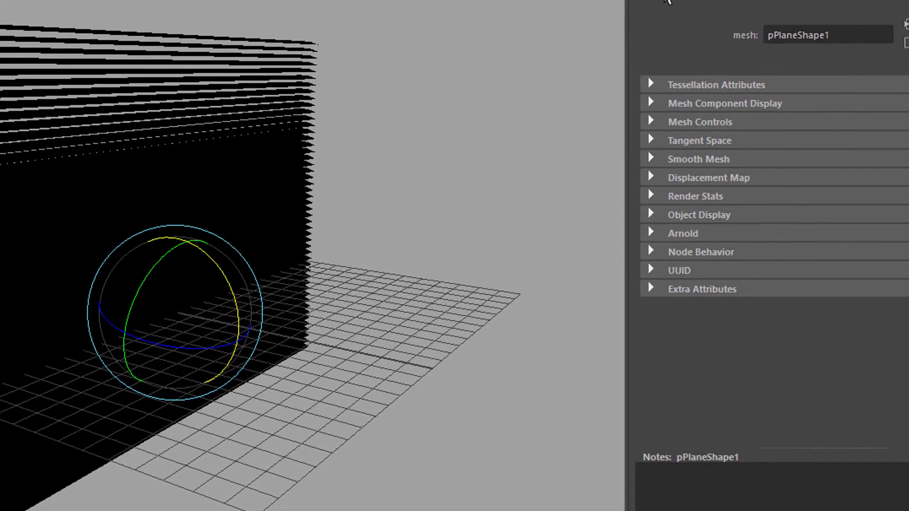
{"action": "left_click", "coordinate": [645, 2]}
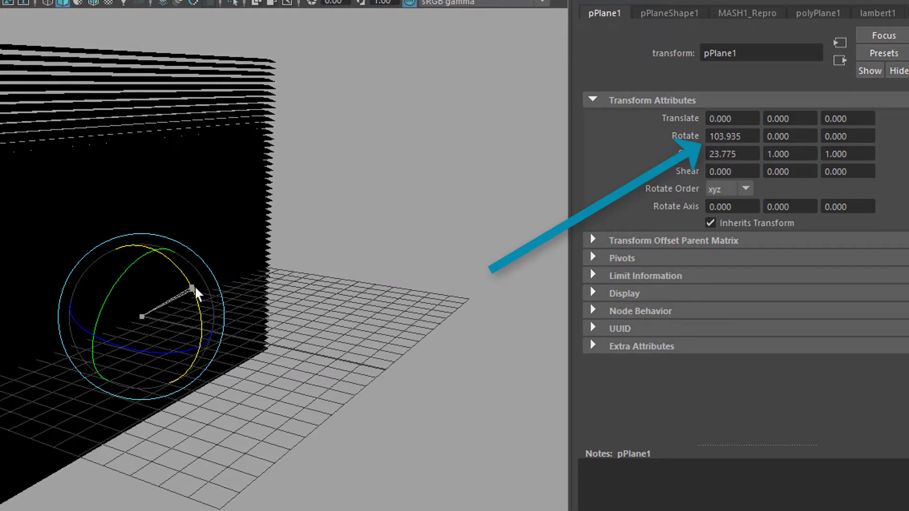
{"action": "mouse_move", "coordinate": [198, 280]}
{"action": "left_mouse_down"}
{"action": "mouse_move", "coordinate": [190, 252]}
{"action": "mouse_move", "coordinate": [188, 287]}
{"action": "left_mouse_up"}
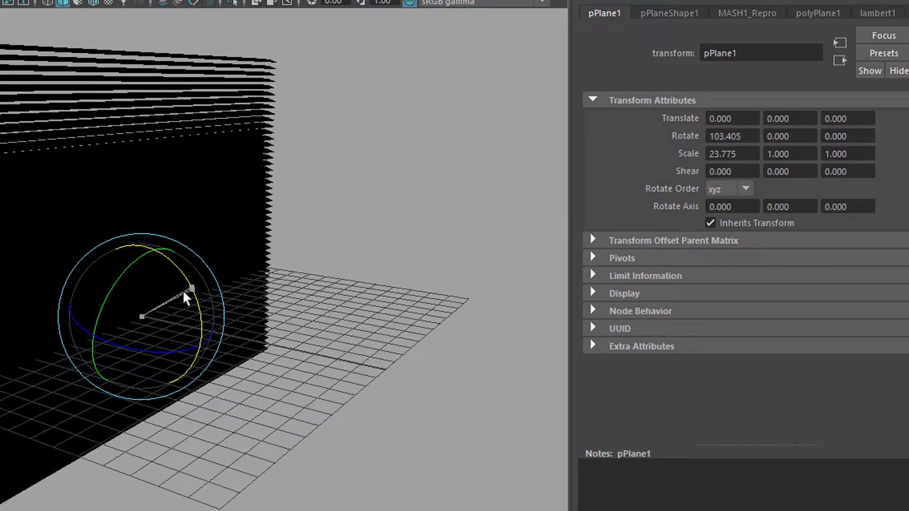
{"action": "left_click_drag", "start_coordinate": [186, 297], "coordinate": [188, 287]}
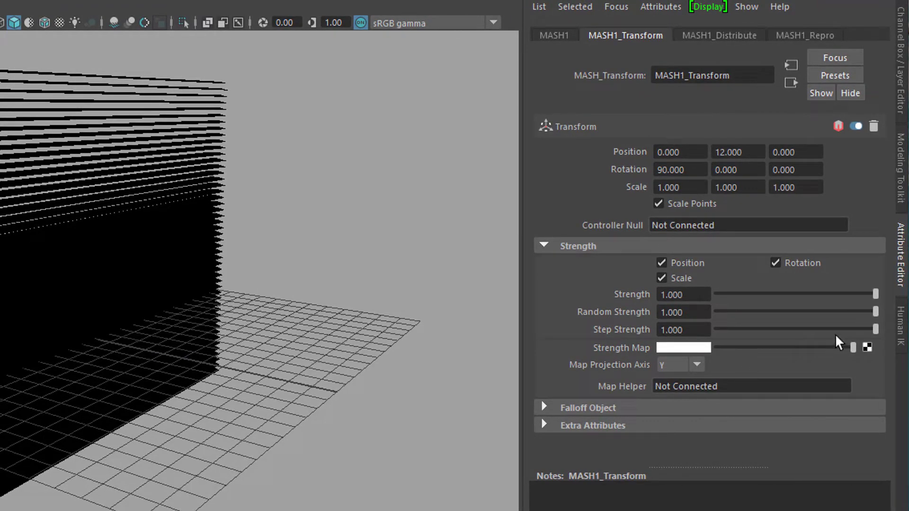
Step: Set the MASH1 Transform node's X scale to 0.1 to narrow the stack of slats
{"action": "left_click_drag", "start_coordinate": [877, 300], "coordinate": [728, 341]}
{"action": "left_click", "coordinate": [693, 187]}
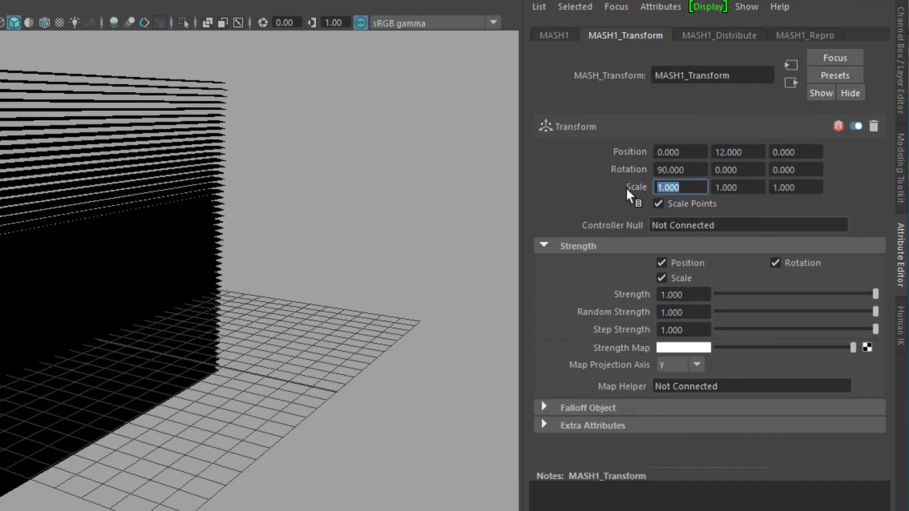
{"action": "key", "text": "Return"}
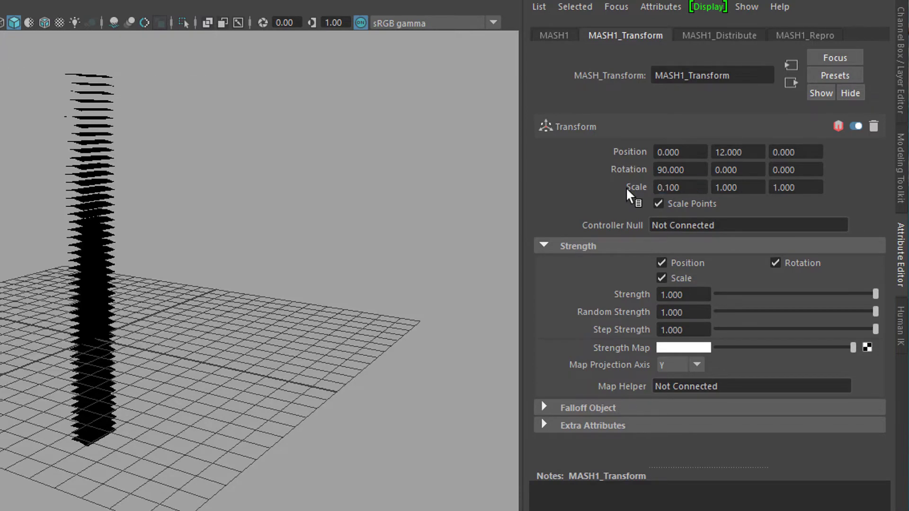
{"action": "left_click_drag", "start_coordinate": [230, 324], "coordinate": [277, 331], "text": "alt"}
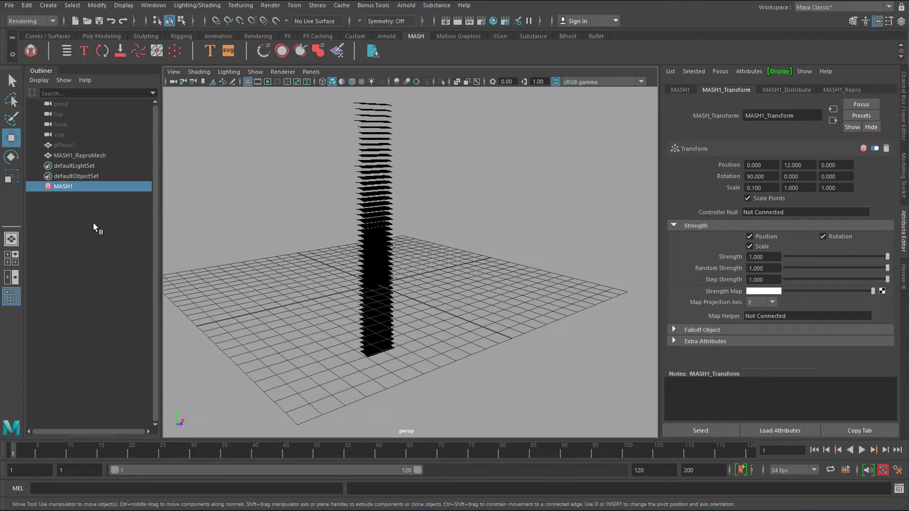
Step: Rotate the source plane pPlane1 about X to about 108 degrees
{"action": "left_click", "coordinate": [61, 144]}
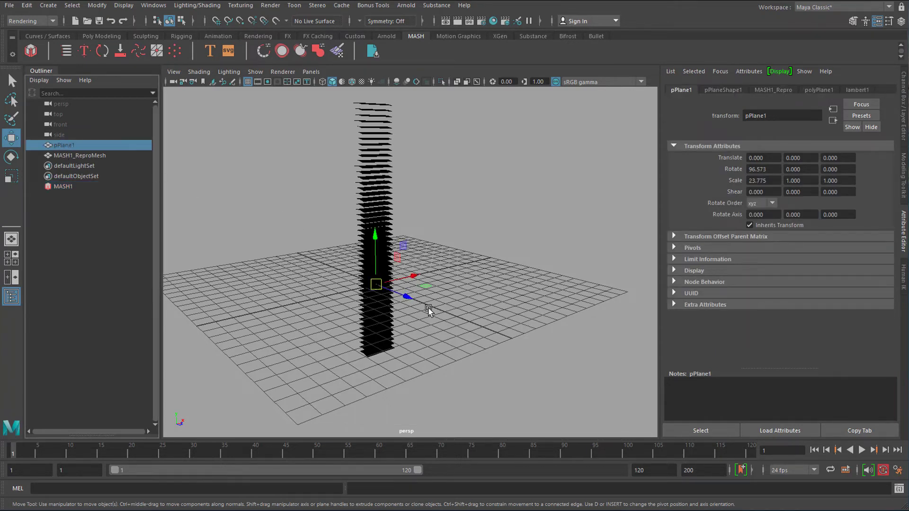
{"action": "key", "text": "e"}
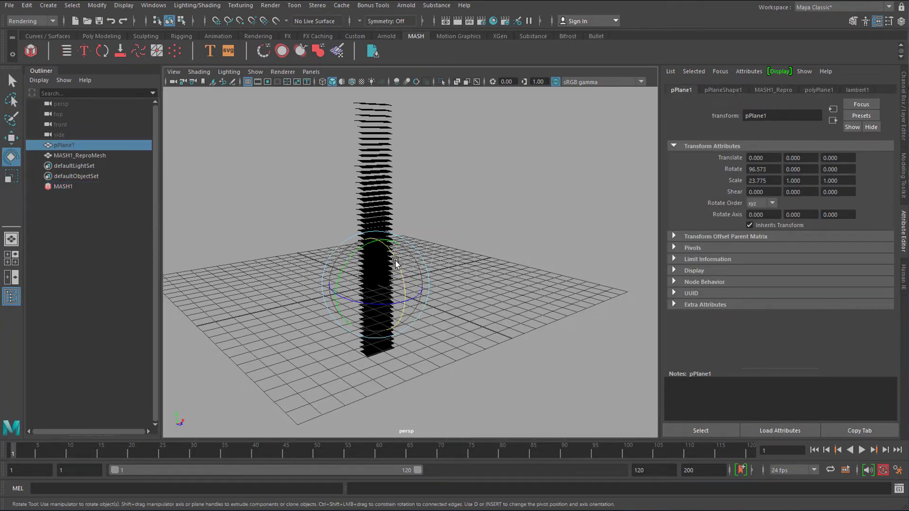
{"action": "left_click_drag", "start_coordinate": [395, 262], "coordinate": [414, 266]}
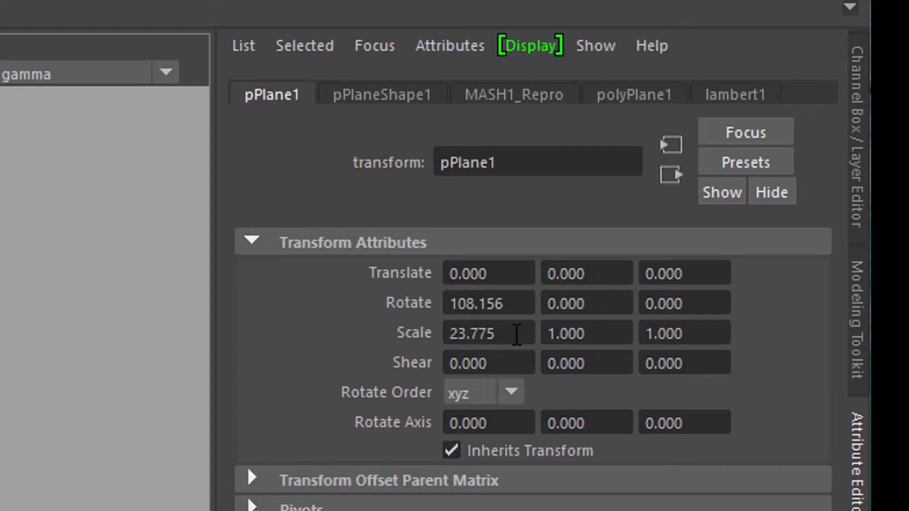
Step: Key pPlane1's X rotation at 108.156 on frame 1 and at 0 on frame 120, and play the animation
{"action": "right_click", "coordinate": [526, 307]}
{"action": "left_click", "coordinate": [539, 348]}
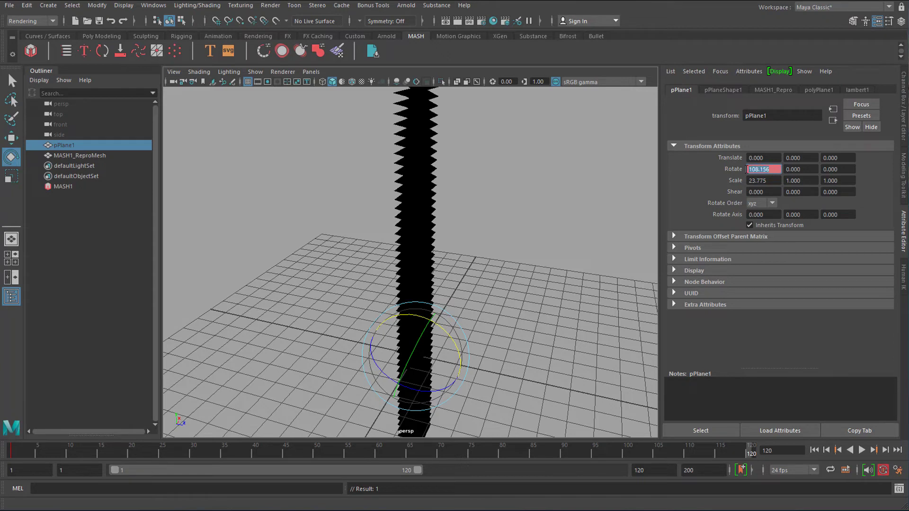
{"action": "key", "text": "Return"}
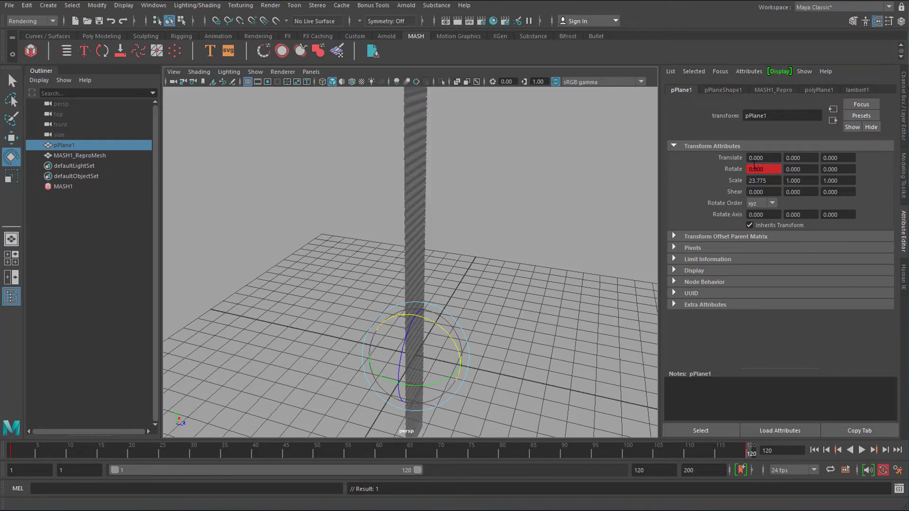
{"action": "left_click_drag", "start_coordinate": [729, 326], "coordinate": [649, 438]}
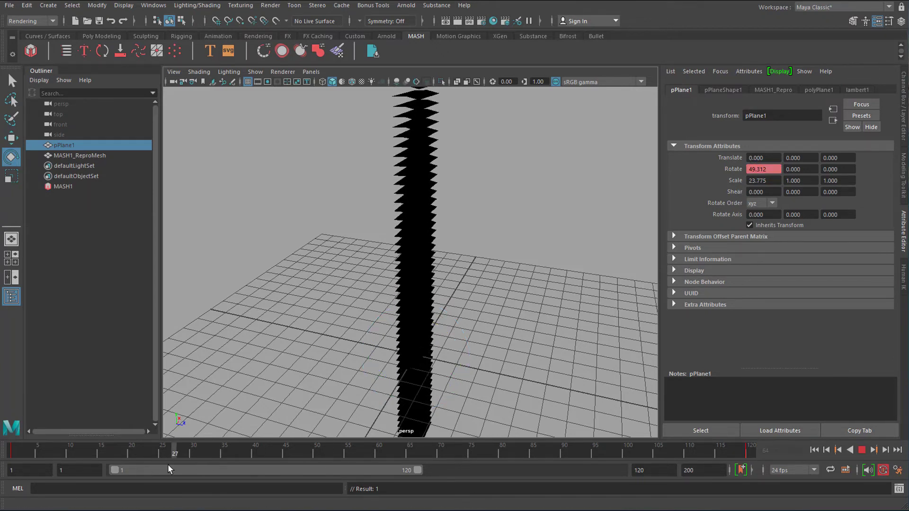
Step: Enable Cached Playback for the timeline and test the slat animation by playing and scrubbing it
{"action": "right_click", "coordinate": [633, 451]}
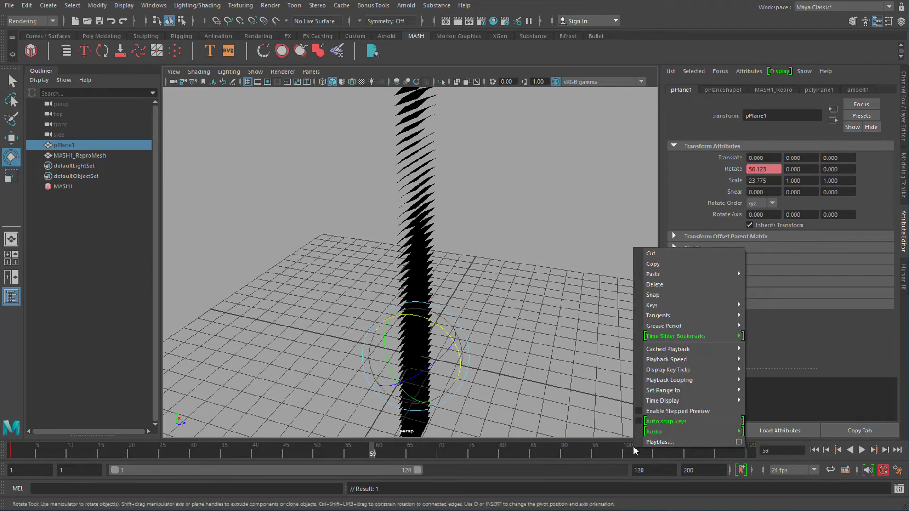
{"action": "mouse_move", "coordinate": [672, 353]}
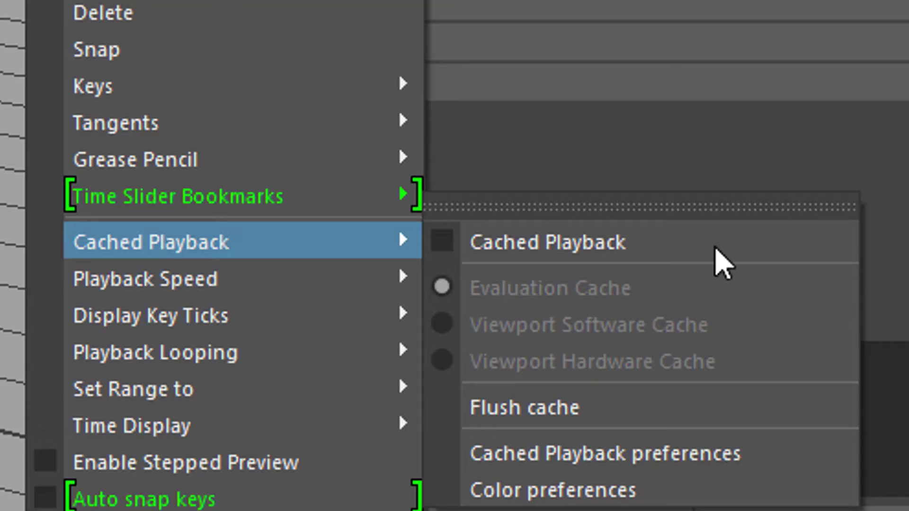
{"action": "left_click", "coordinate": [828, 355]}
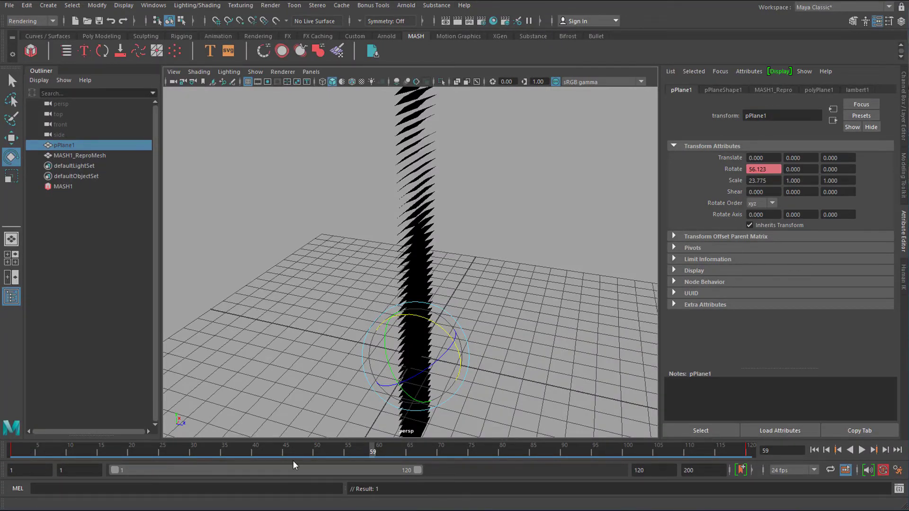
{"action": "key", "text": "alt+shift+v"}
{"action": "key", "text": "alt+v"}
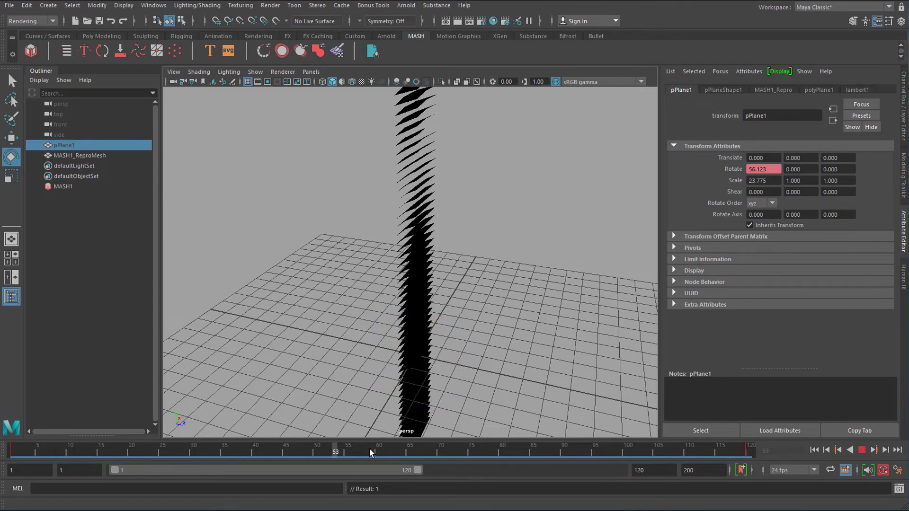
{"action": "left_click_drag", "start_coordinate": [370, 452], "coordinate": [408, 450]}
{"action": "key", "text": "alt+v"}
{"action": "key", "text": "alt+v"}
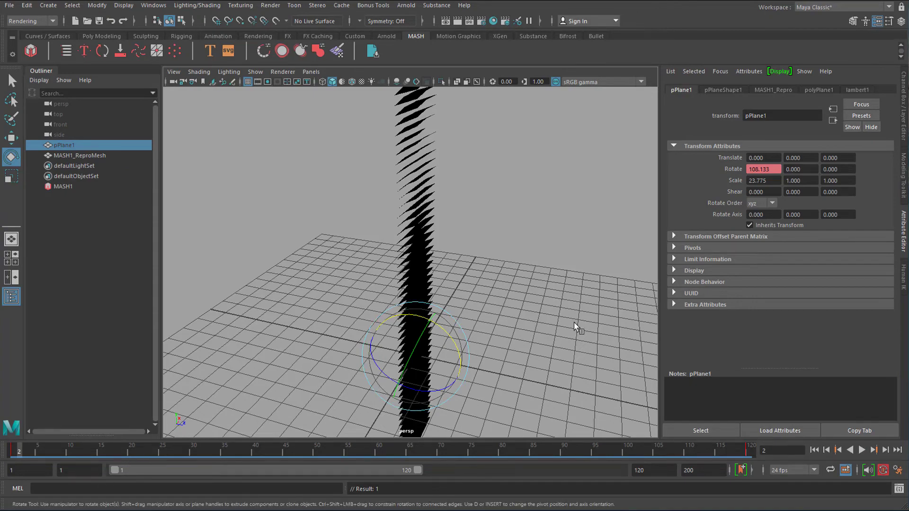
{"action": "left_click_drag", "start_coordinate": [546, 368], "coordinate": [489, 370], "text": "alt"}
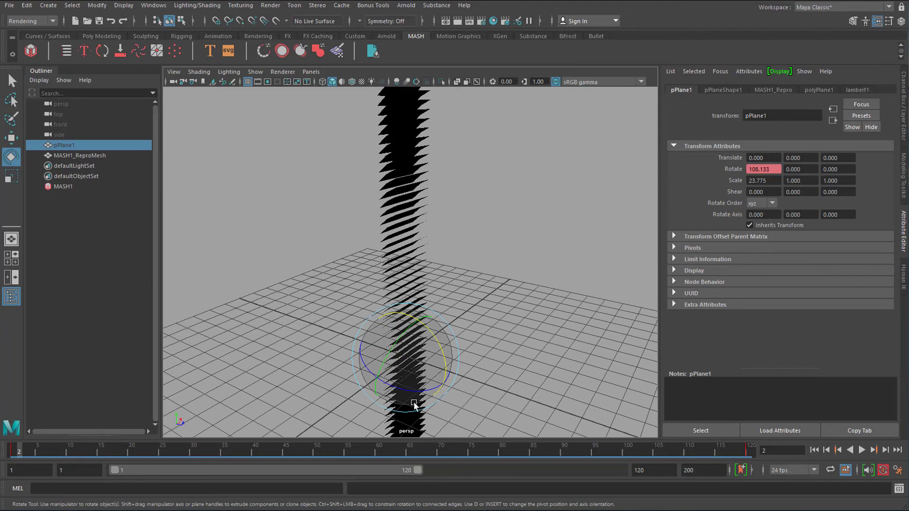
Step: Turn off Cached Playback and scrub the timeline to frame 41 to check the slats' rotation
{"action": "right_click", "coordinate": [424, 448]}
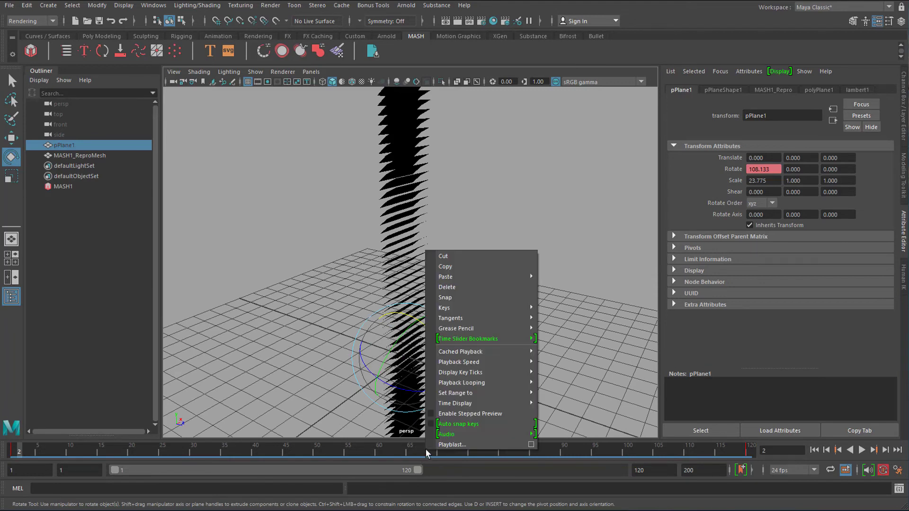
{"action": "mouse_move", "coordinate": [473, 353]}
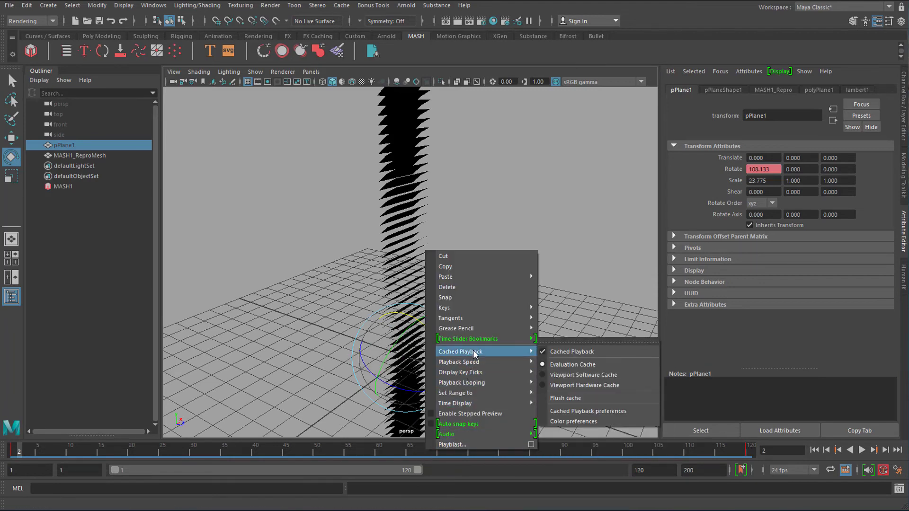
{"action": "left_click", "coordinate": [580, 359]}
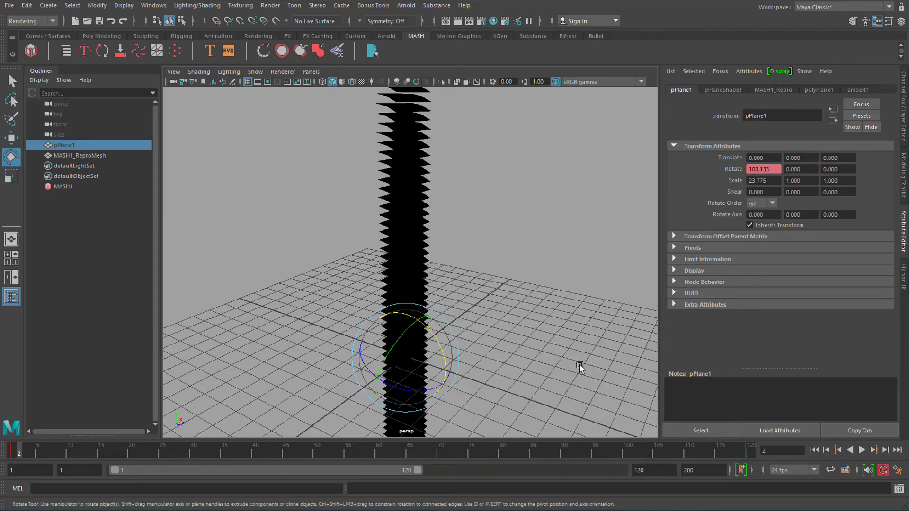
{"action": "left_click_drag", "start_coordinate": [34, 455], "coordinate": [261, 452]}
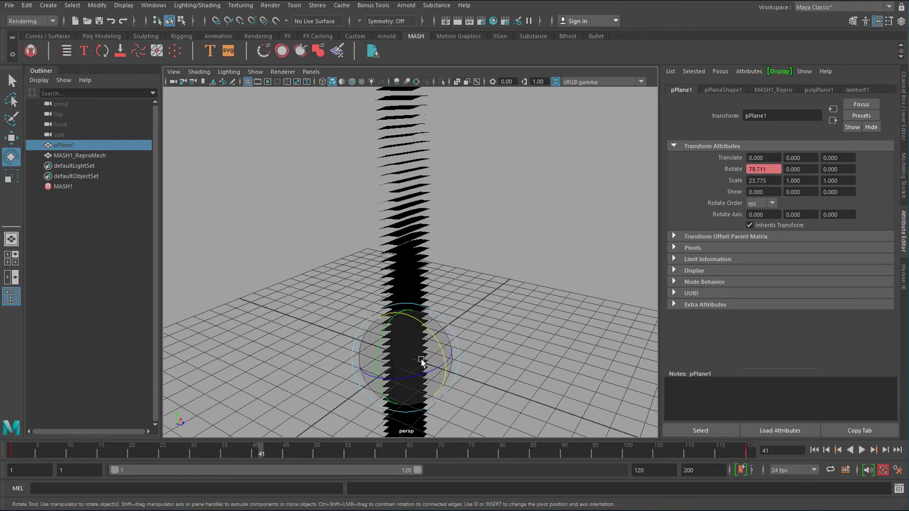